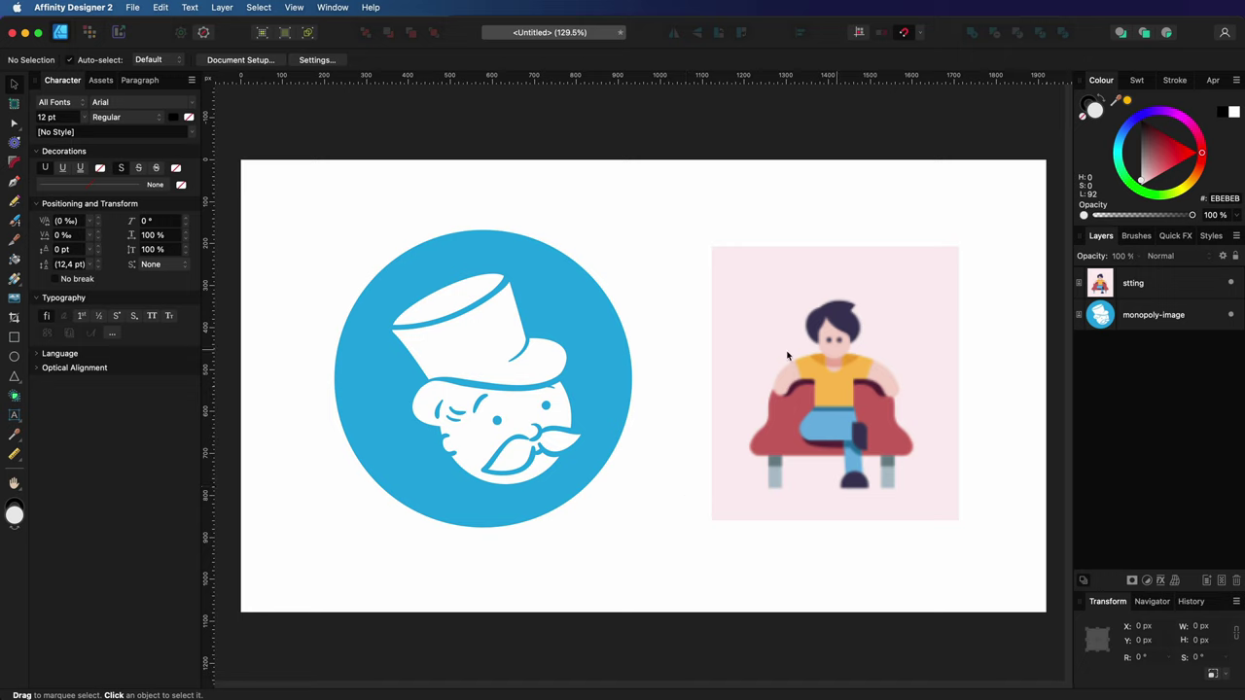
Step: Copy the monopoly-image layer (the Monopoly logo bitmap) from the Layers panel
{"action": "left_click", "coordinate": [597, 372]}
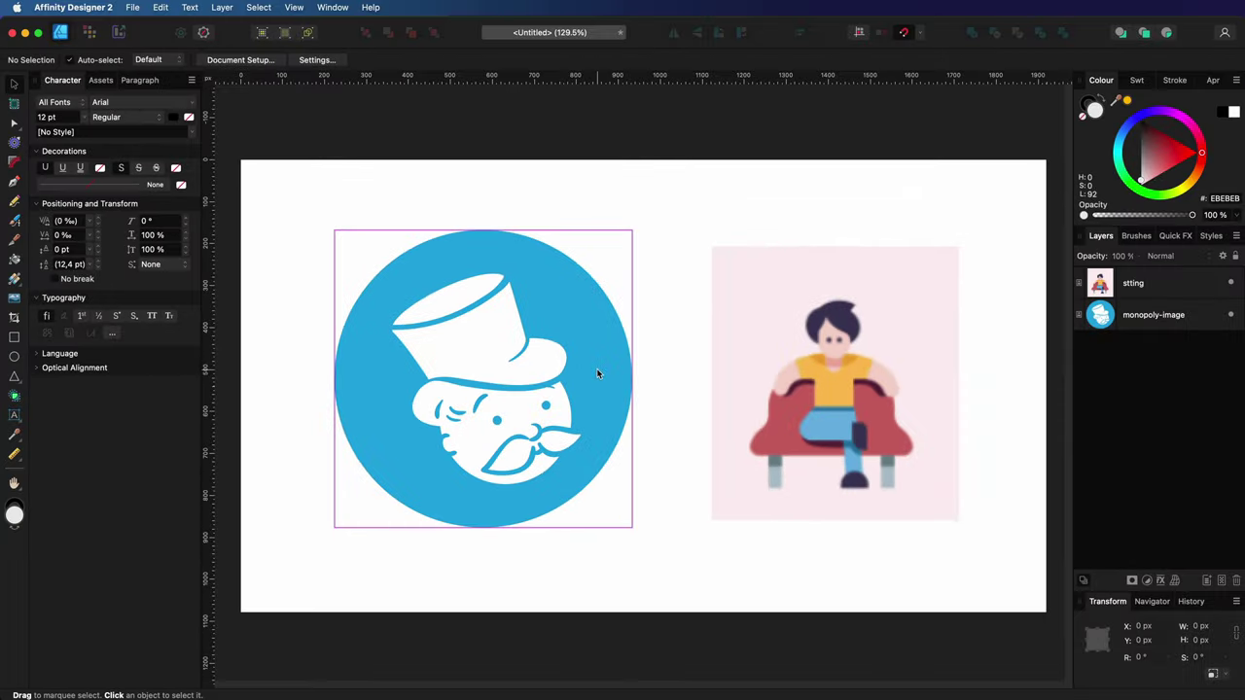
{"action": "left_click", "coordinate": [1144, 320]}
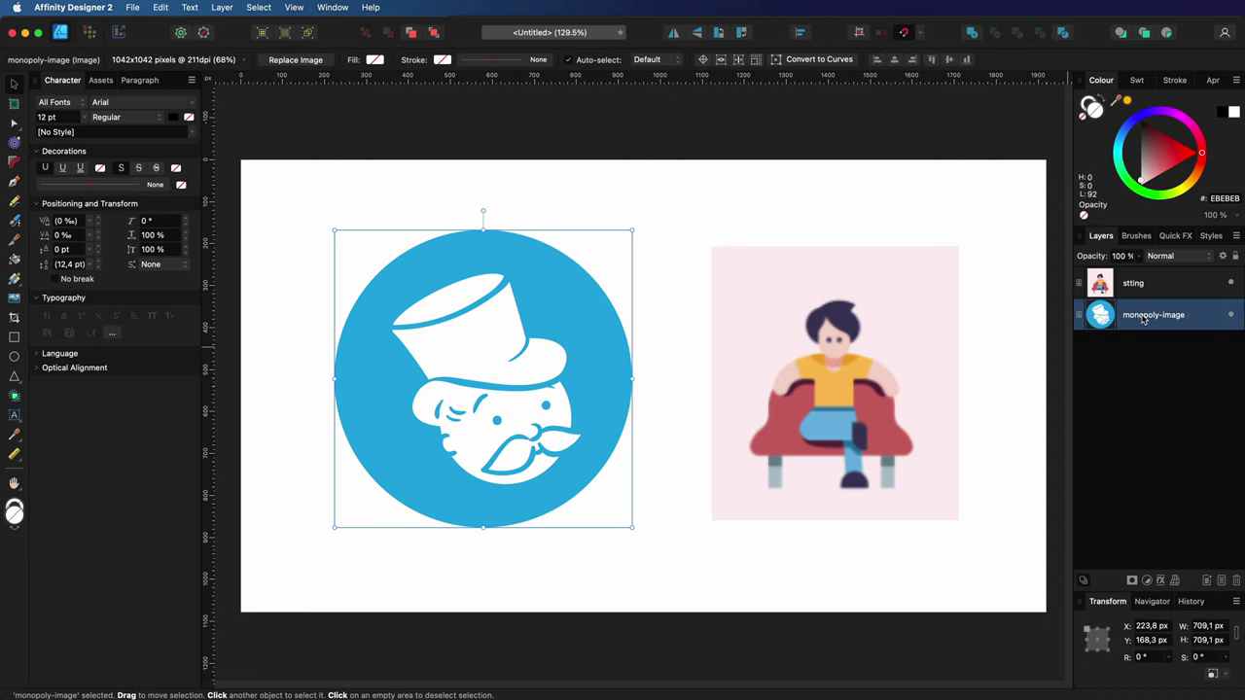
{"action": "right_click", "coordinate": [1144, 318]}
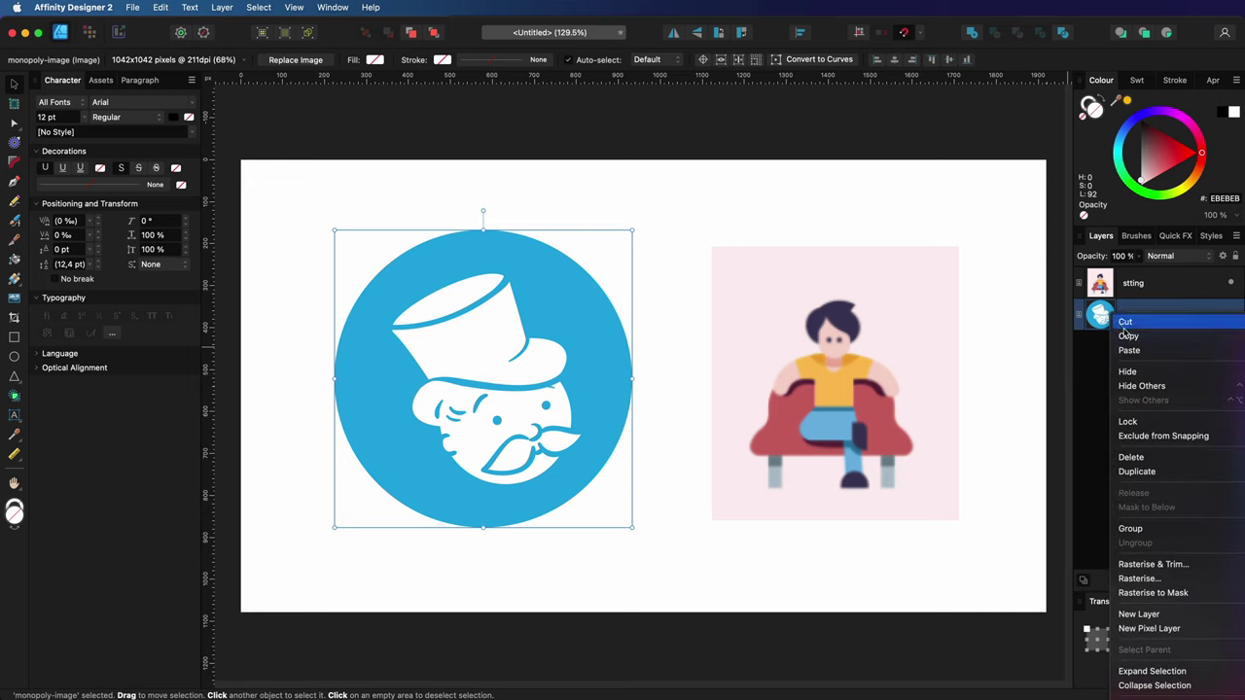
{"action": "left_click", "coordinate": [1126, 336]}
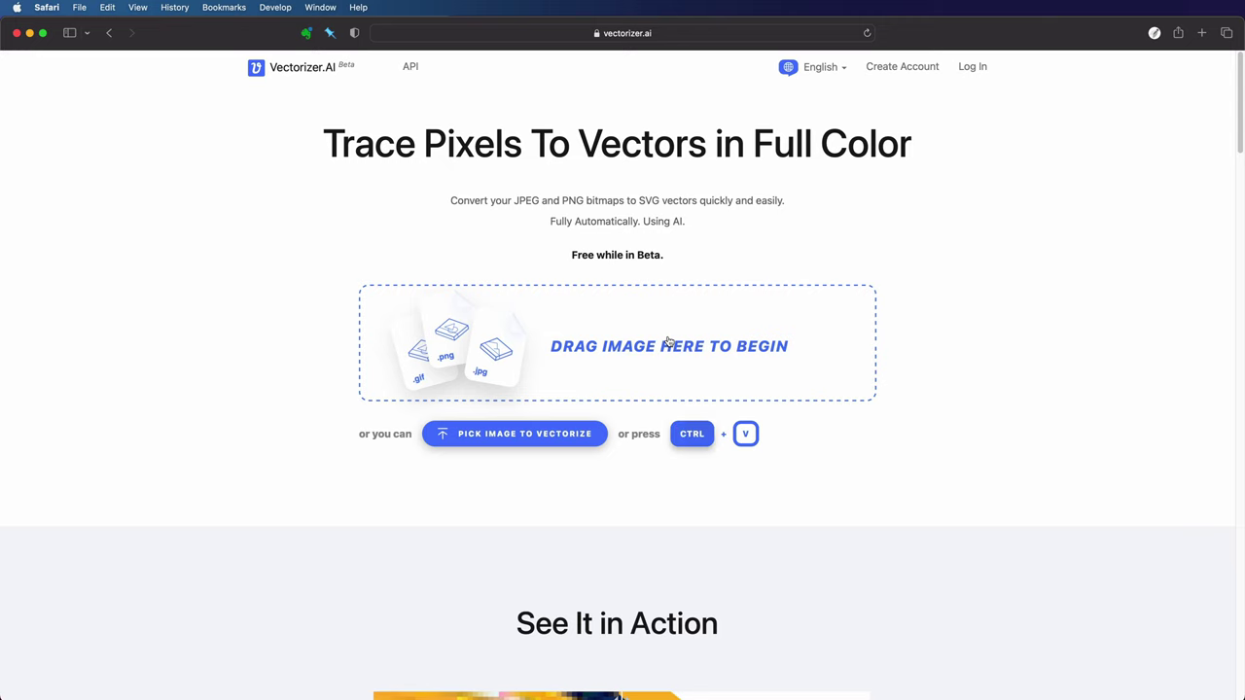
Step: Paste the copied Monopoly logo into vectorizer.ai to trace the 710 x 710 px image
{"action": "key", "text": "super+v"}
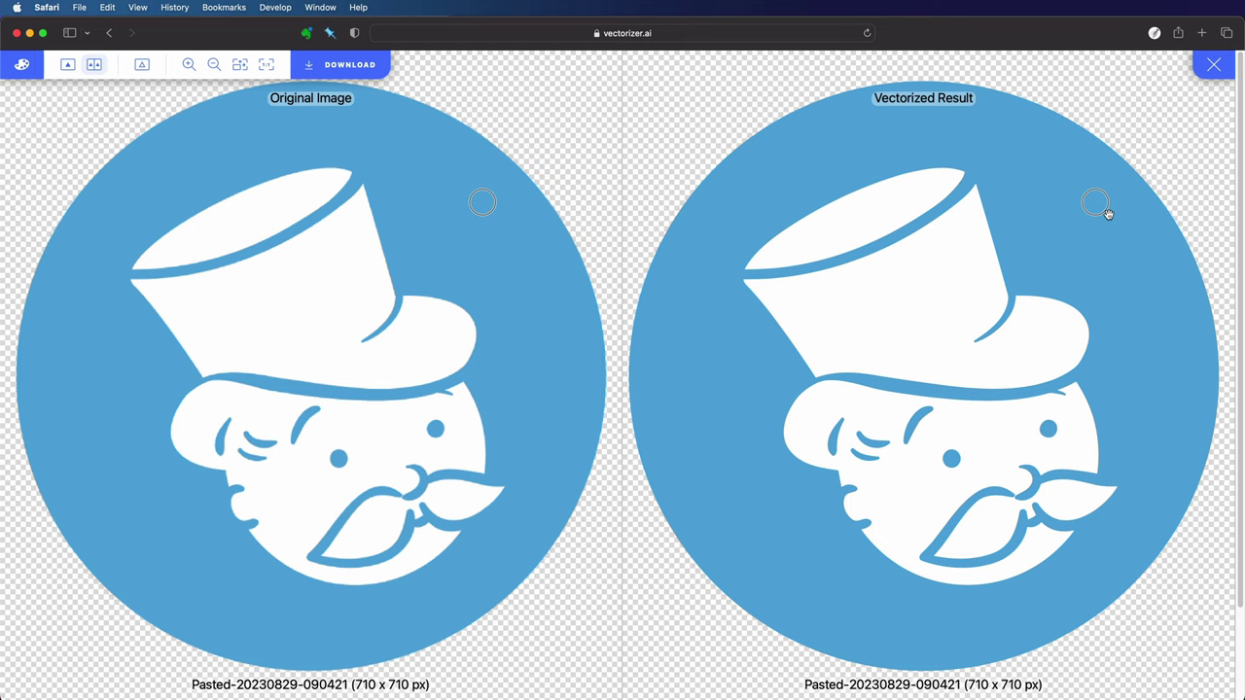
Step: Download the traced Monopoly logo in SVG format, allowing Safari's download prompt
{"action": "left_click", "coordinate": [354, 65]}
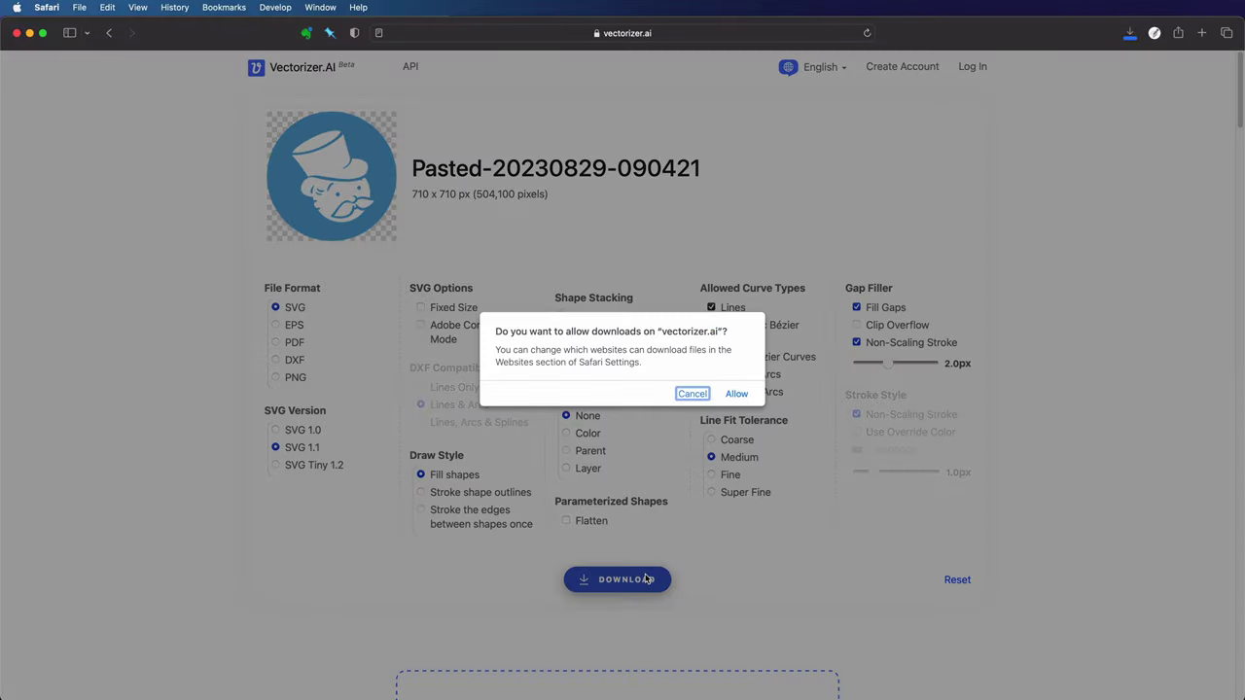
{"action": "left_click", "coordinate": [744, 399]}
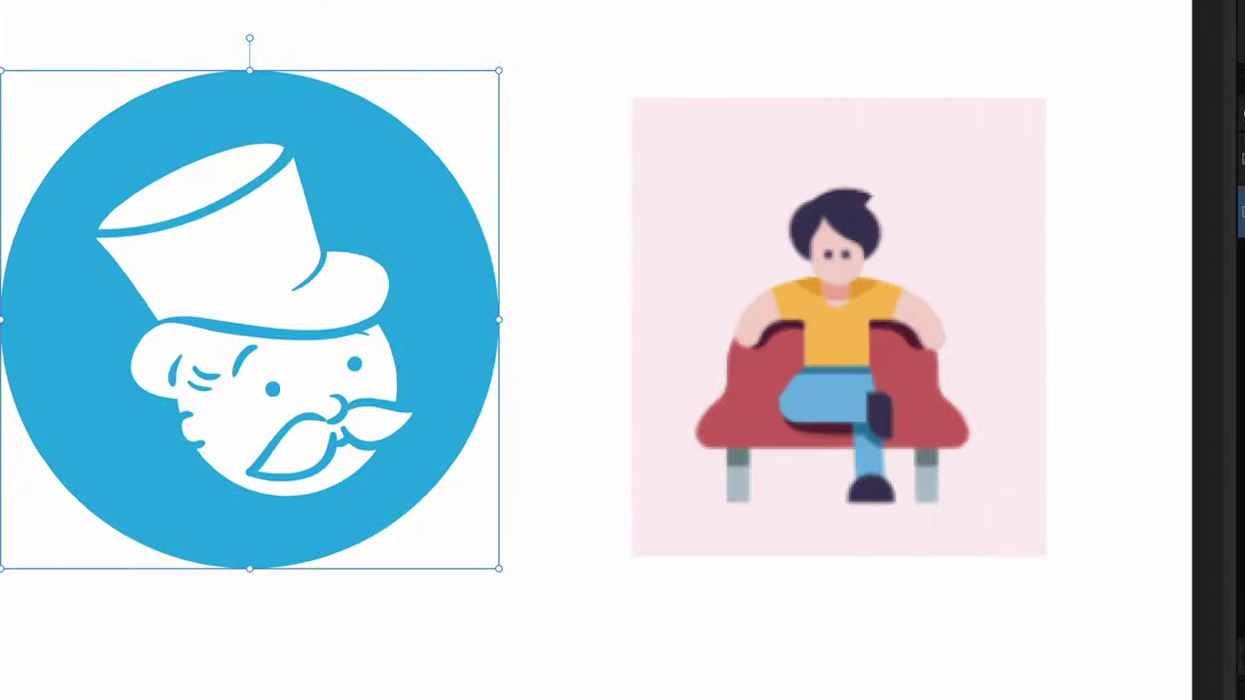
Step: Drop the Monopoly SVG onto the page, size it beside the original logo, hide the stting layer
{"action": "left_click_drag", "start_coordinate": [1244, 486], "coordinate": [394, 478]}
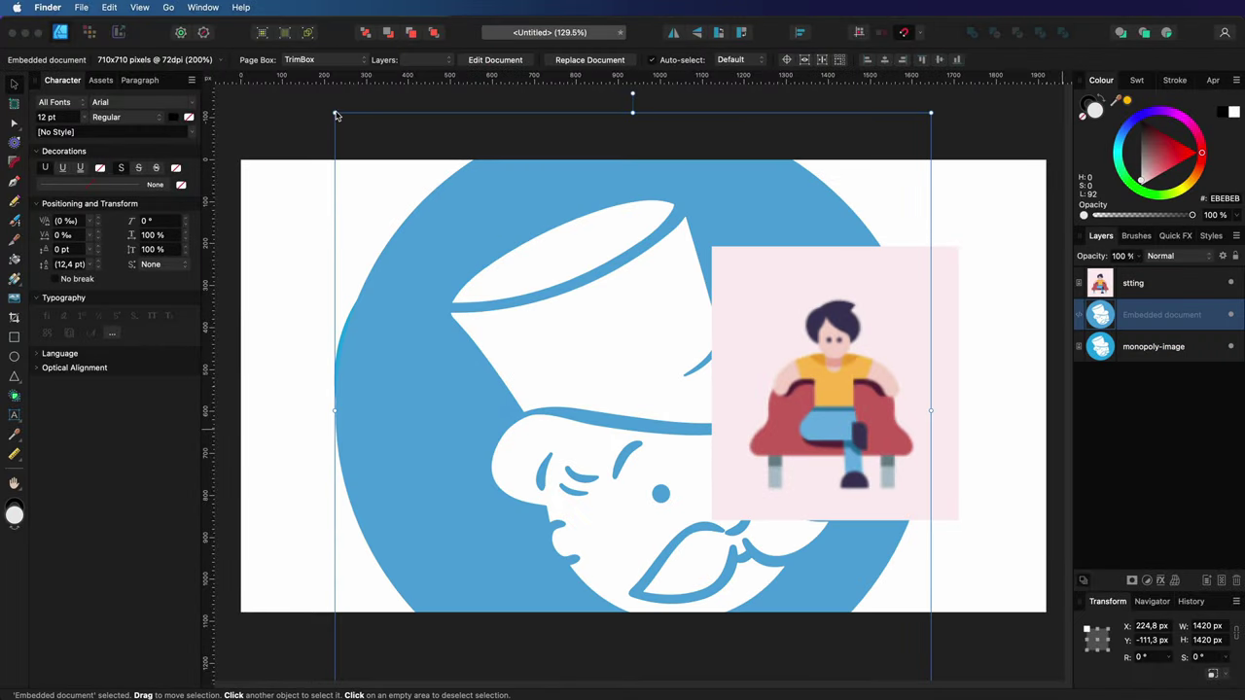
{"action": "left_click_drag", "start_coordinate": [335, 113], "coordinate": [545, 324]}
{"action": "left_click_drag", "start_coordinate": [624, 373], "coordinate": [649, 360]}
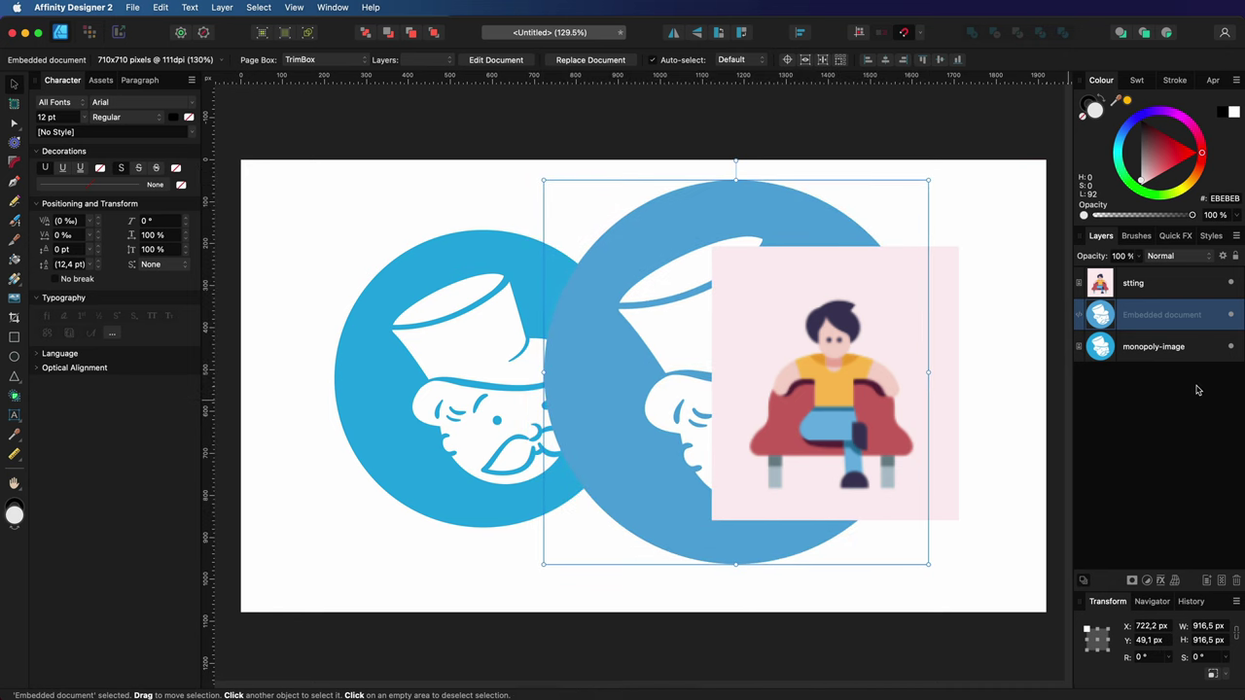
{"action": "left_click", "coordinate": [1231, 283]}
{"action": "left_click_drag", "start_coordinate": [924, 545], "coordinate": [930, 483]}
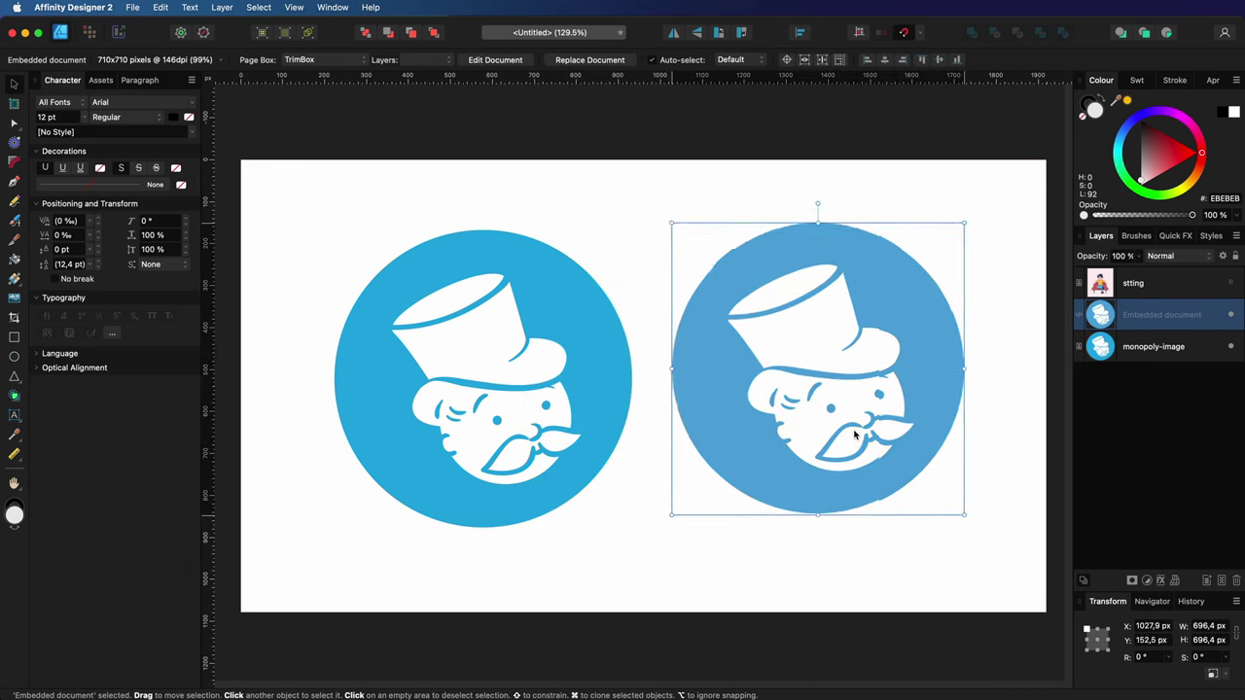
{"action": "double_click", "coordinate": [1102, 315]}
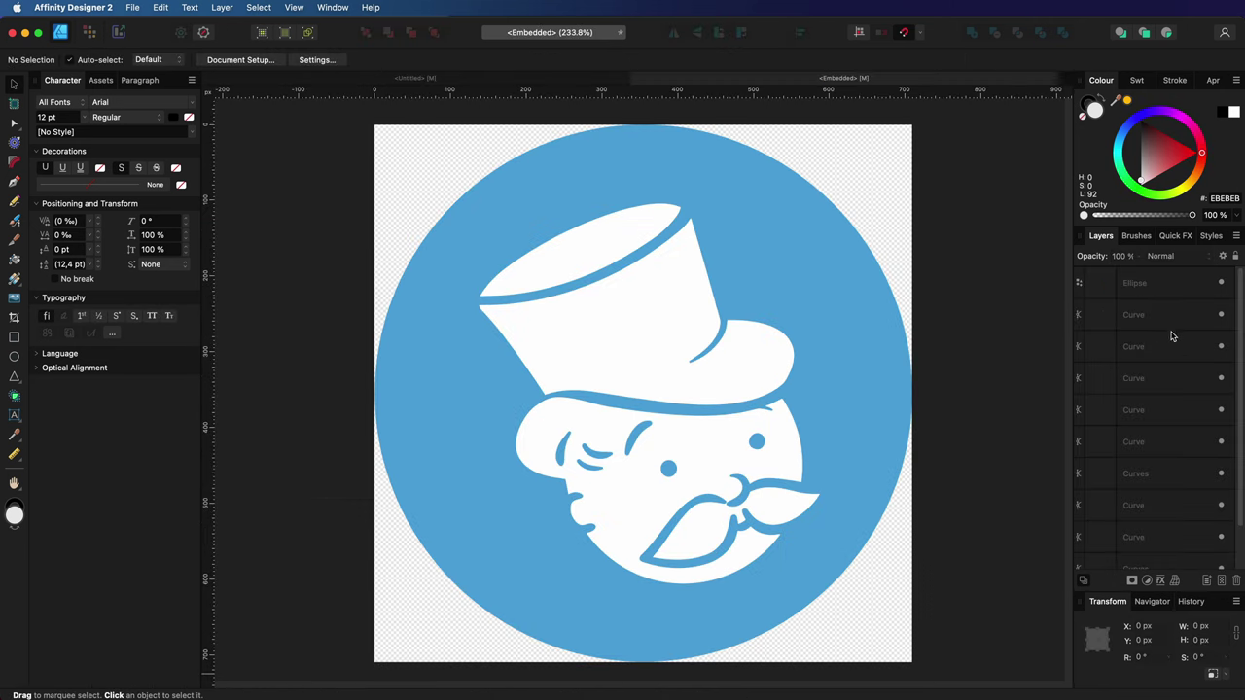
{"action": "left_click", "coordinate": [1223, 283]}
{"action": "left_click", "coordinate": [1223, 283]}
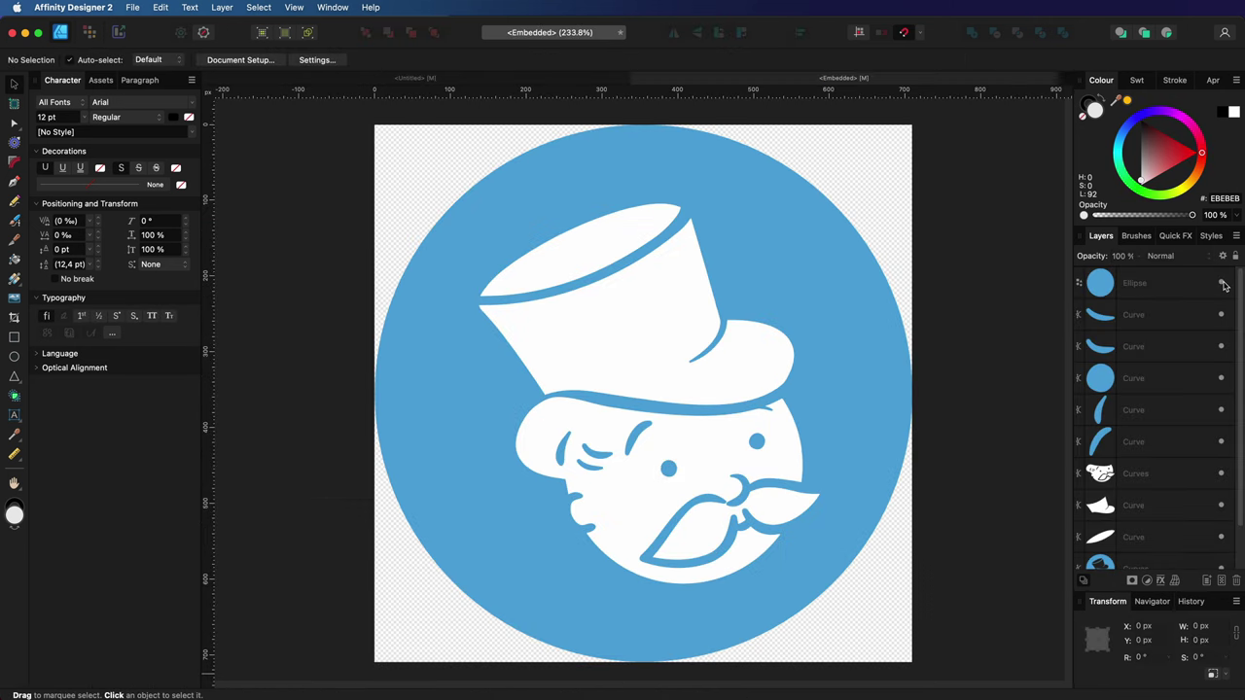
{"action": "left_click", "coordinate": [1222, 315]}
{"action": "left_click", "coordinate": [1222, 347]}
{"action": "left_click", "coordinate": [1222, 348]}
{"action": "scroll", "coordinate": [1156, 516], "scroll_direction": "down", "scroll_amount": 2}
{"action": "left_click", "coordinate": [1220, 433]}
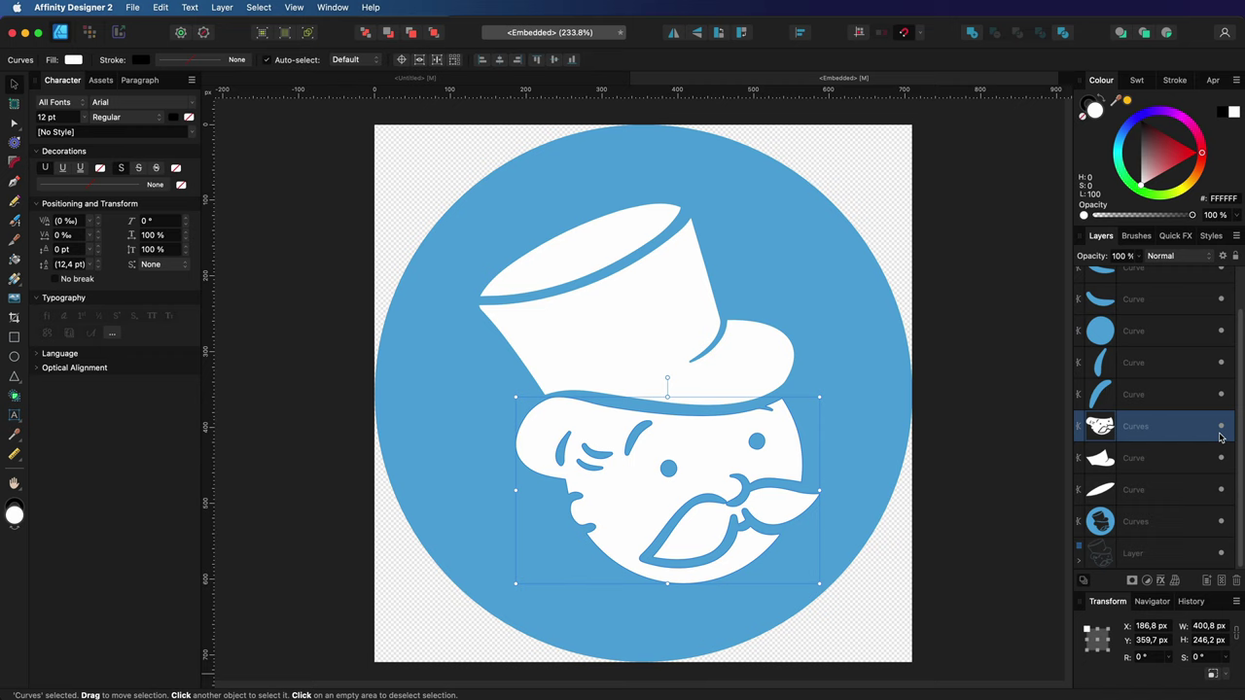
{"action": "left_click", "coordinate": [1223, 431]}
{"action": "left_click", "coordinate": [1223, 431]}
{"action": "left_click", "coordinate": [1223, 431]}
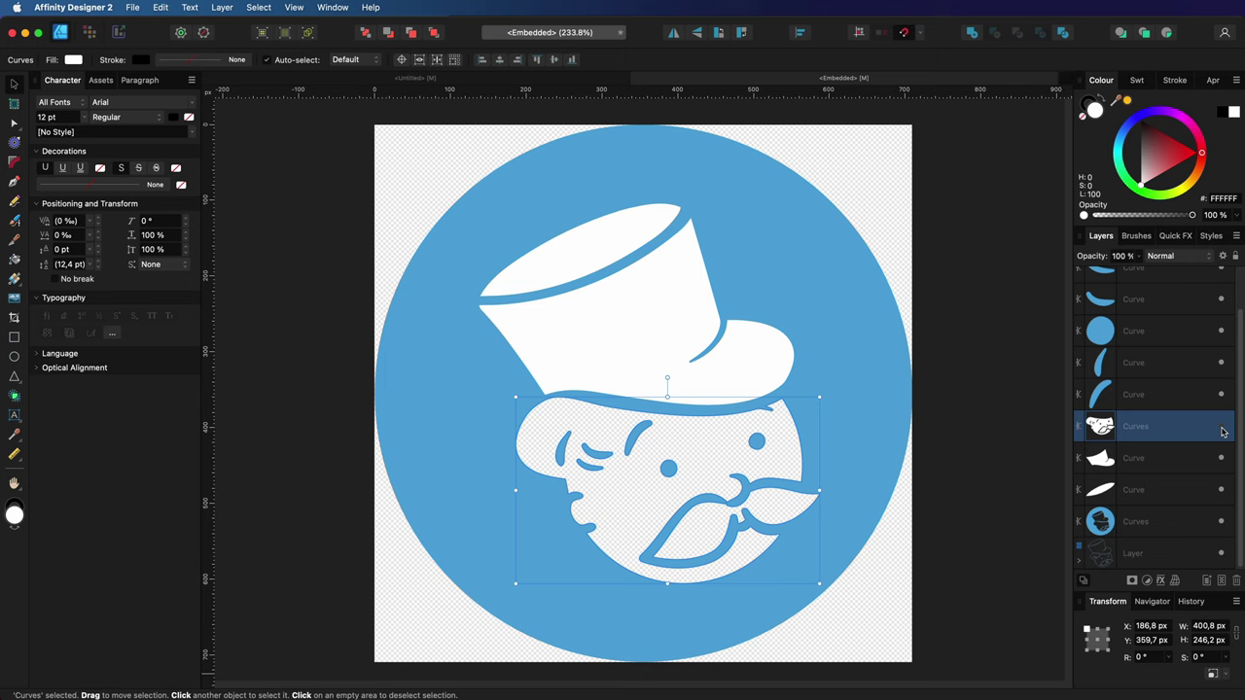
{"action": "left_click", "coordinate": [1223, 431]}
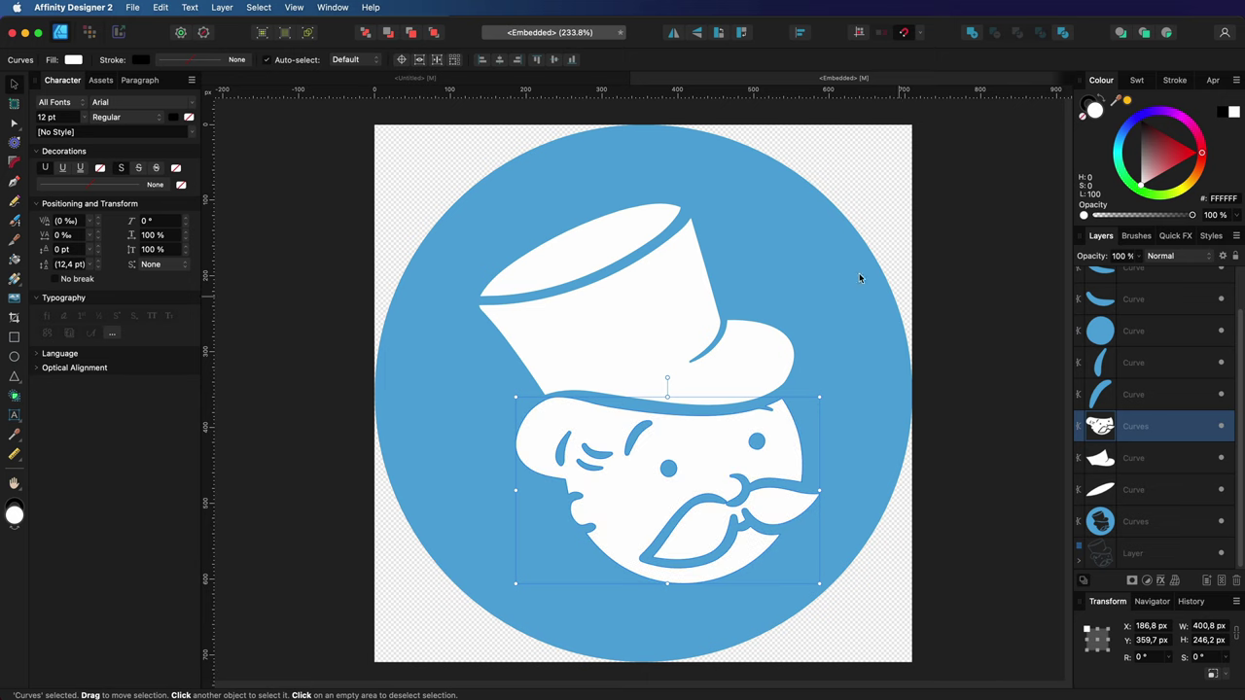
{"action": "left_click", "coordinate": [636, 79]}
Step: Hide the traced and original Monopoly logo layers and show the stting character layer
{"action": "left_click", "coordinate": [751, 555]}
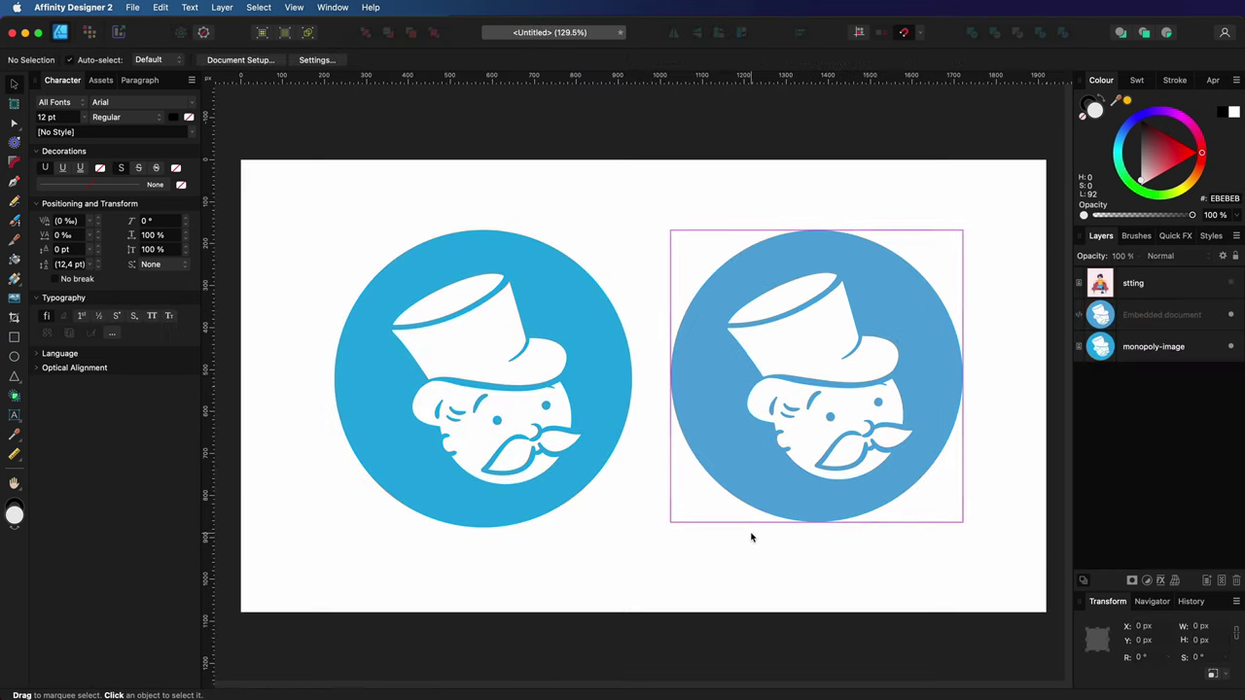
{"action": "left_click", "coordinate": [1231, 315]}
{"action": "left_click", "coordinate": [1231, 346]}
{"action": "left_click", "coordinate": [1231, 283]}
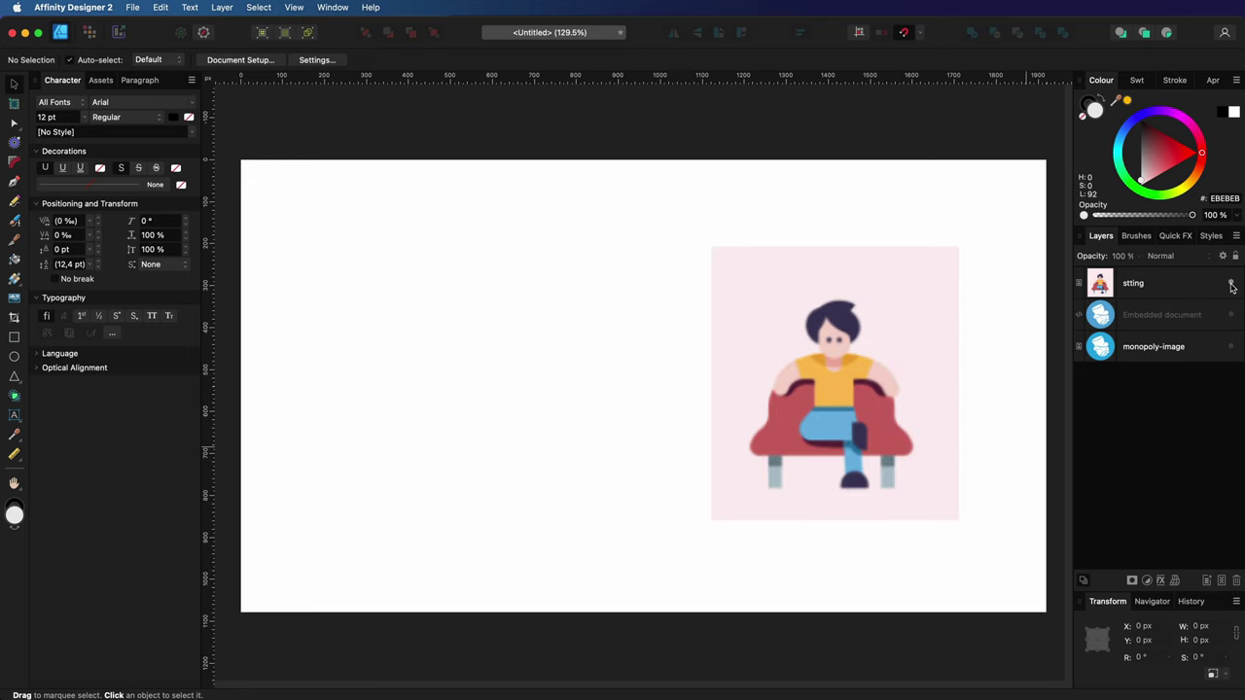
Step: Copy the sitting character image to the clipboard
{"action": "left_click", "coordinate": [914, 454]}
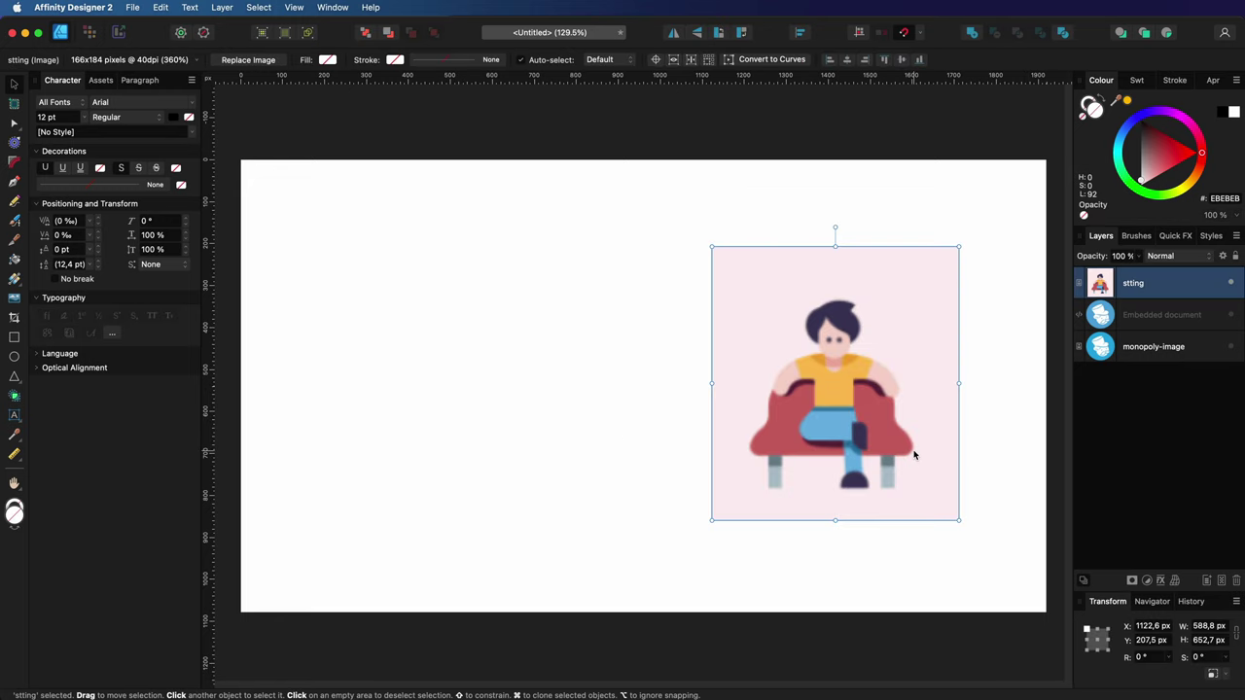
{"action": "right_click", "coordinate": [896, 435]}
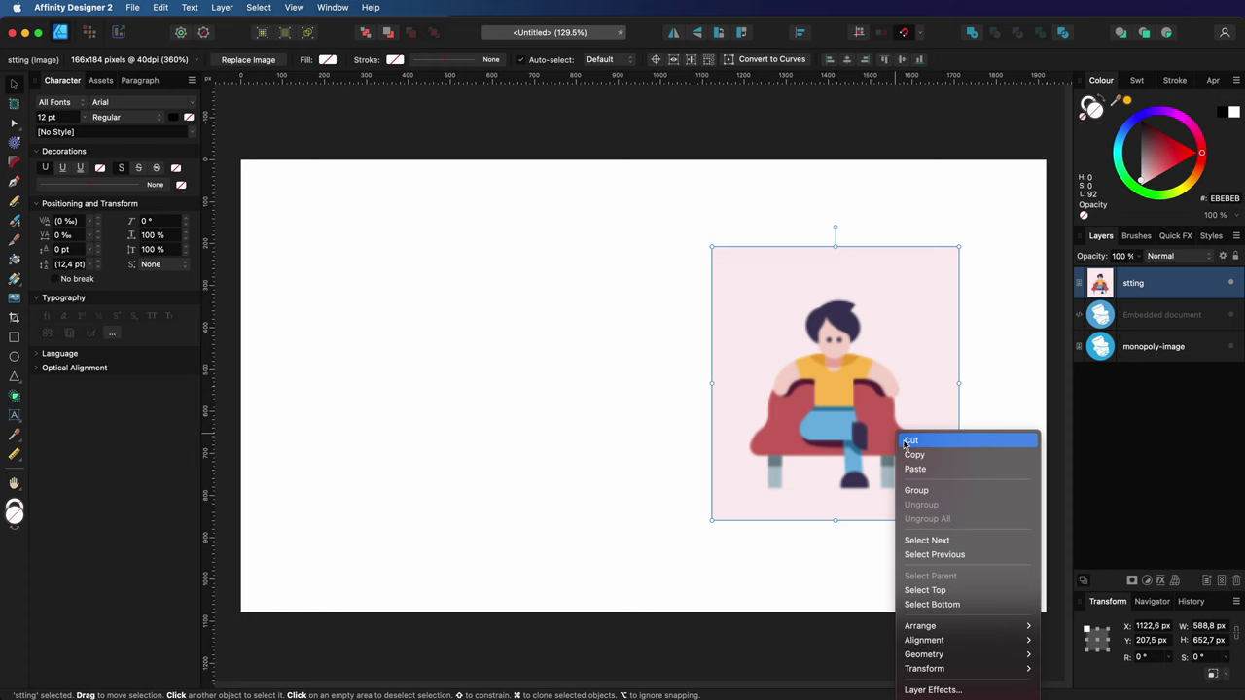
{"action": "left_click", "coordinate": [916, 461]}
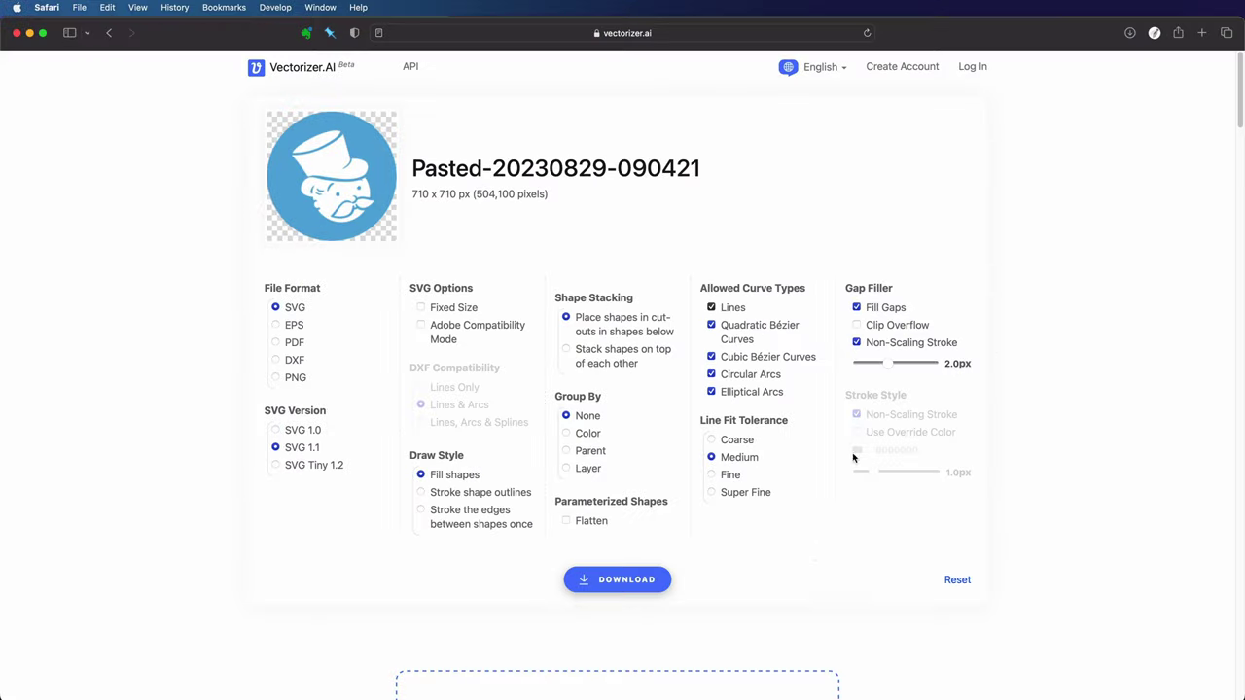
Step: Paste the sitting character into vectorizer.ai and bring up the download options for its trace
{"action": "scroll", "coordinate": [811, 554], "scroll_direction": "down", "scroll_amount": 5}
{"action": "key", "text": "super+v"}
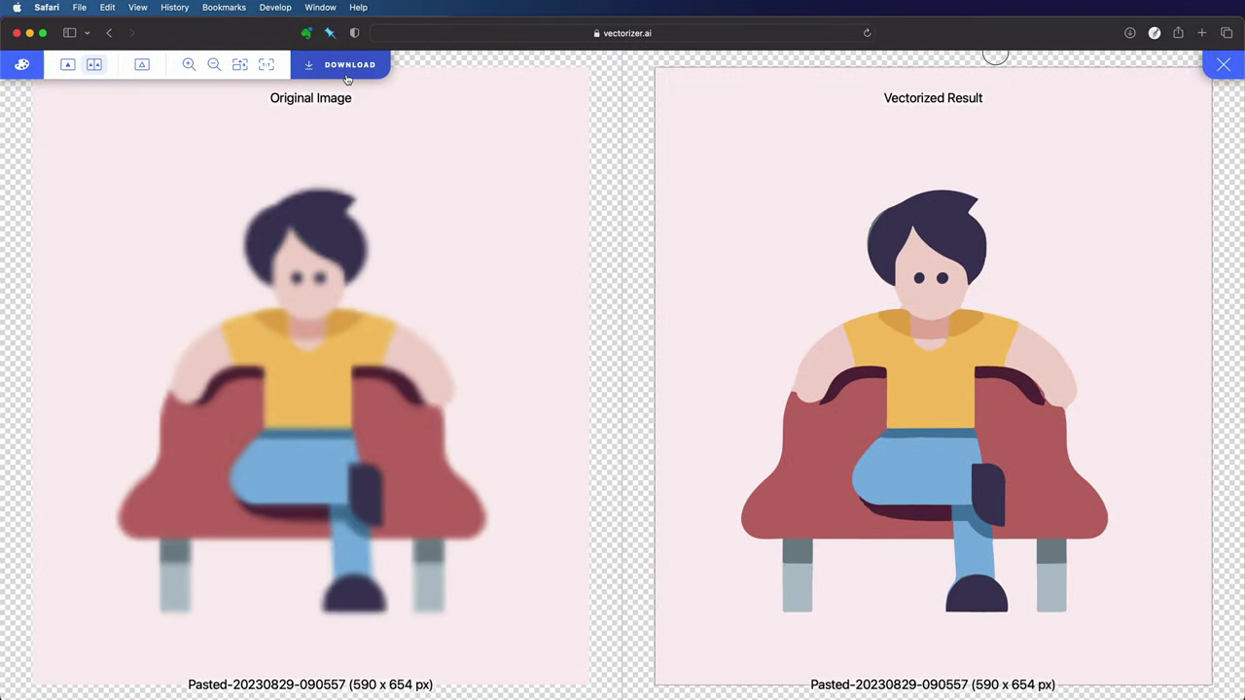
{"action": "left_click", "coordinate": [347, 76]}
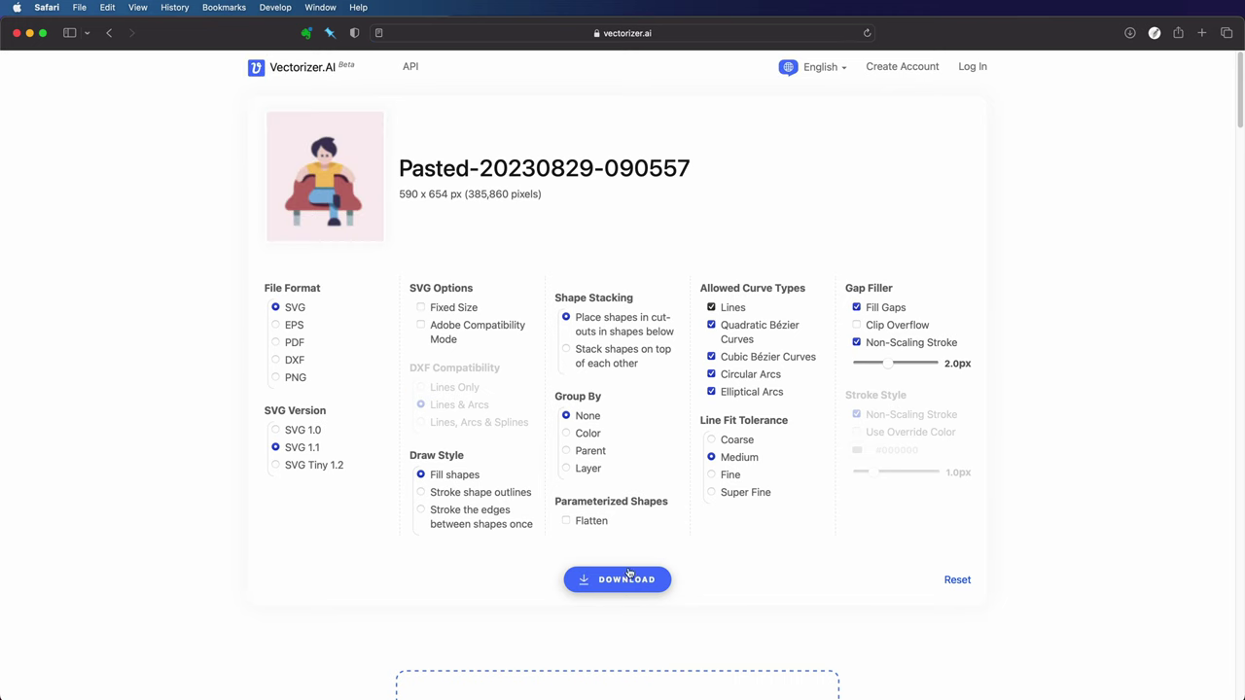
Step: Download the traced character SVG and place it, resized, just left of the bitmap copy
{"action": "left_click", "coordinate": [628, 577]}
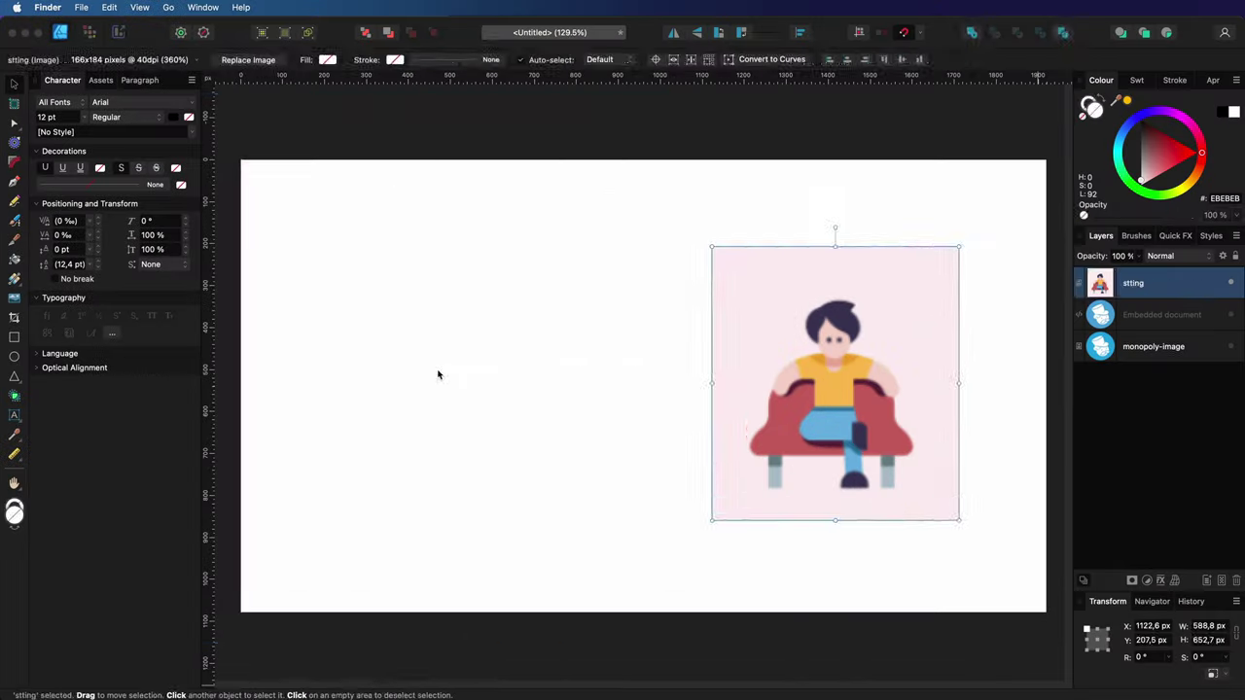
{"action": "left_click_drag", "start_coordinate": [438, 374], "coordinate": [445, 381]}
{"action": "left_click_drag", "start_coordinate": [672, 159], "coordinate": [555, 412]}
{"action": "left_click_drag", "start_coordinate": [479, 483], "coordinate": [580, 336]}
{"action": "left_click_drag", "start_coordinate": [669, 550], "coordinate": [644, 520]}
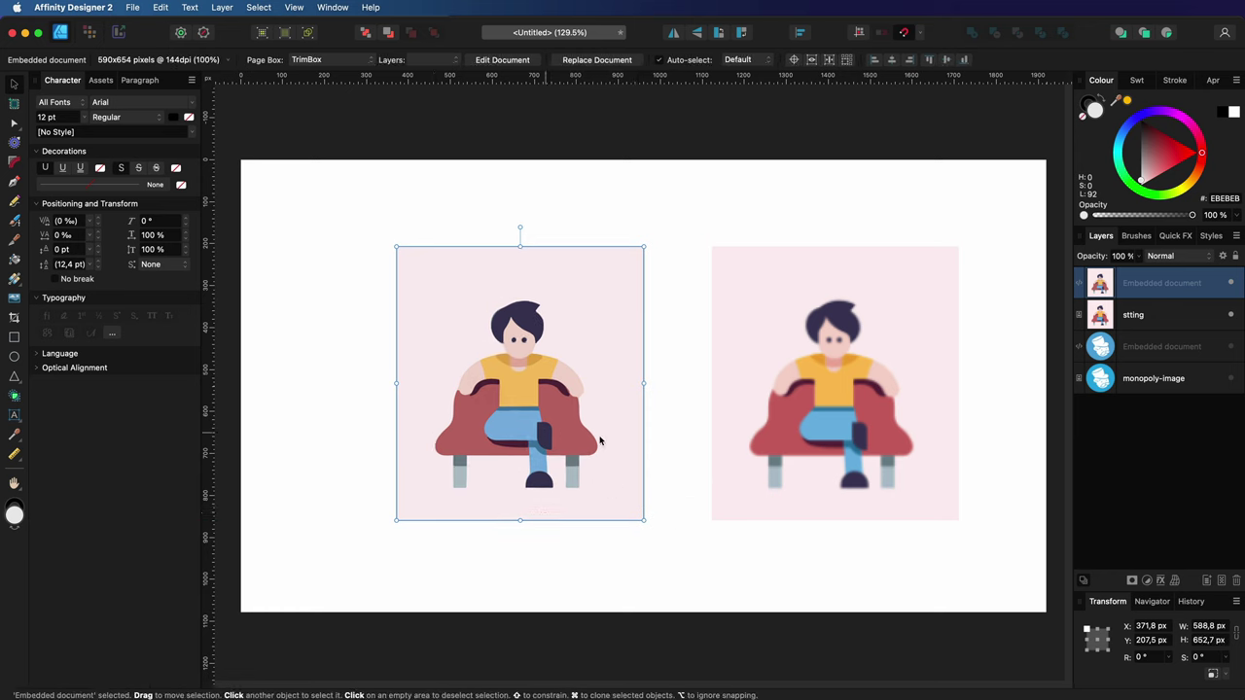
{"action": "left_click_drag", "start_coordinate": [600, 441], "coordinate": [669, 433]}
{"action": "scroll", "coordinate": [736, 426], "scroll_direction": "up", "scroll_amount": 5}
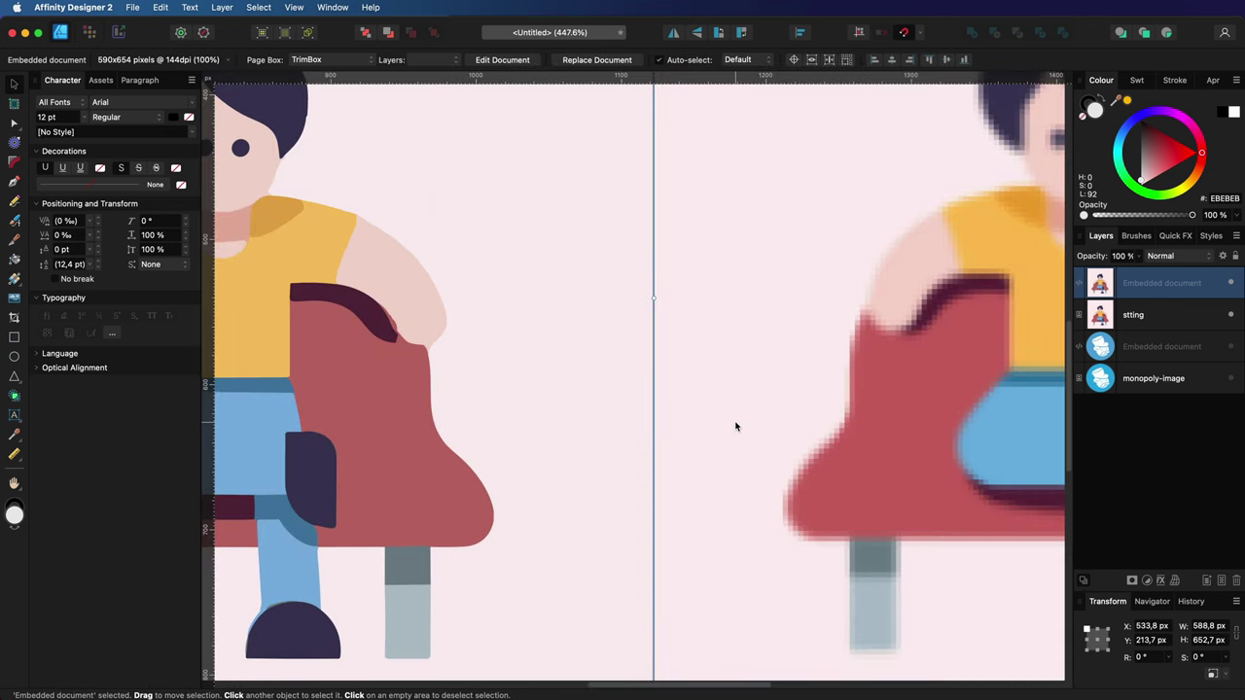
{"action": "scroll", "coordinate": [736, 426], "scroll_direction": "down", "scroll_amount": 5}
{"action": "left_click_drag", "start_coordinate": [637, 419], "coordinate": [585, 400]}
Step: Open the embedded document and toggle the shoe and right chair piece visibility to identify them
{"action": "double_click", "coordinate": [586, 400]}
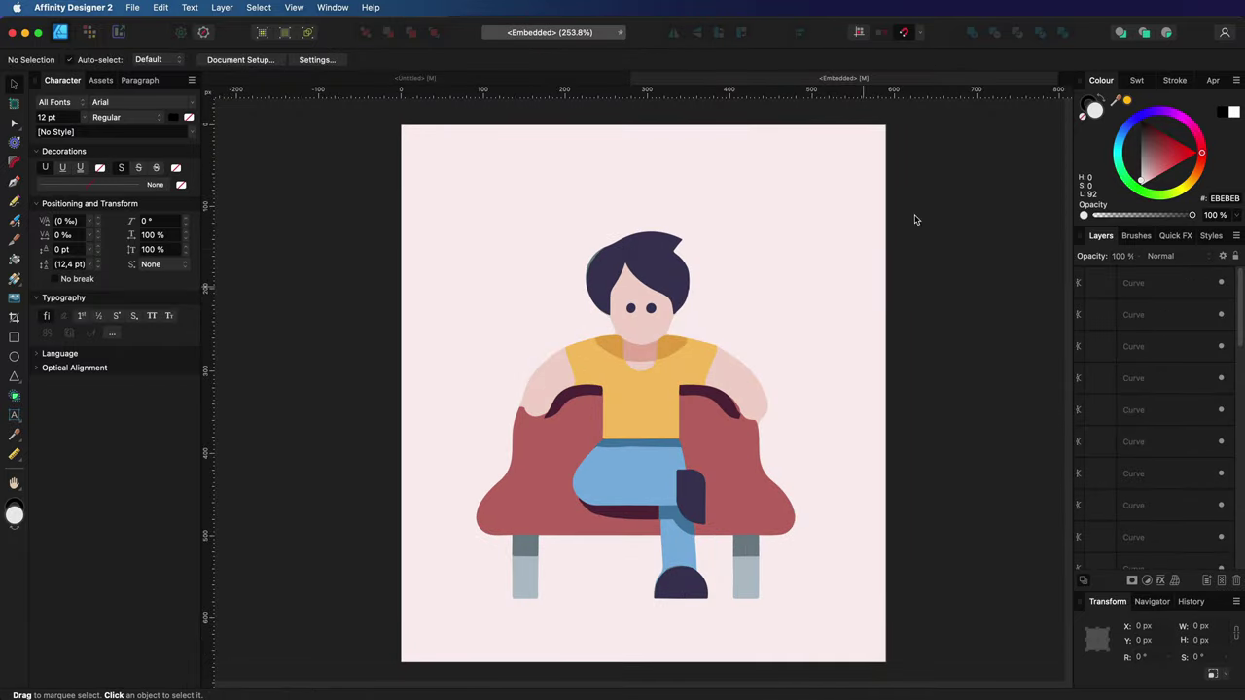
{"action": "left_click", "coordinate": [1186, 295]}
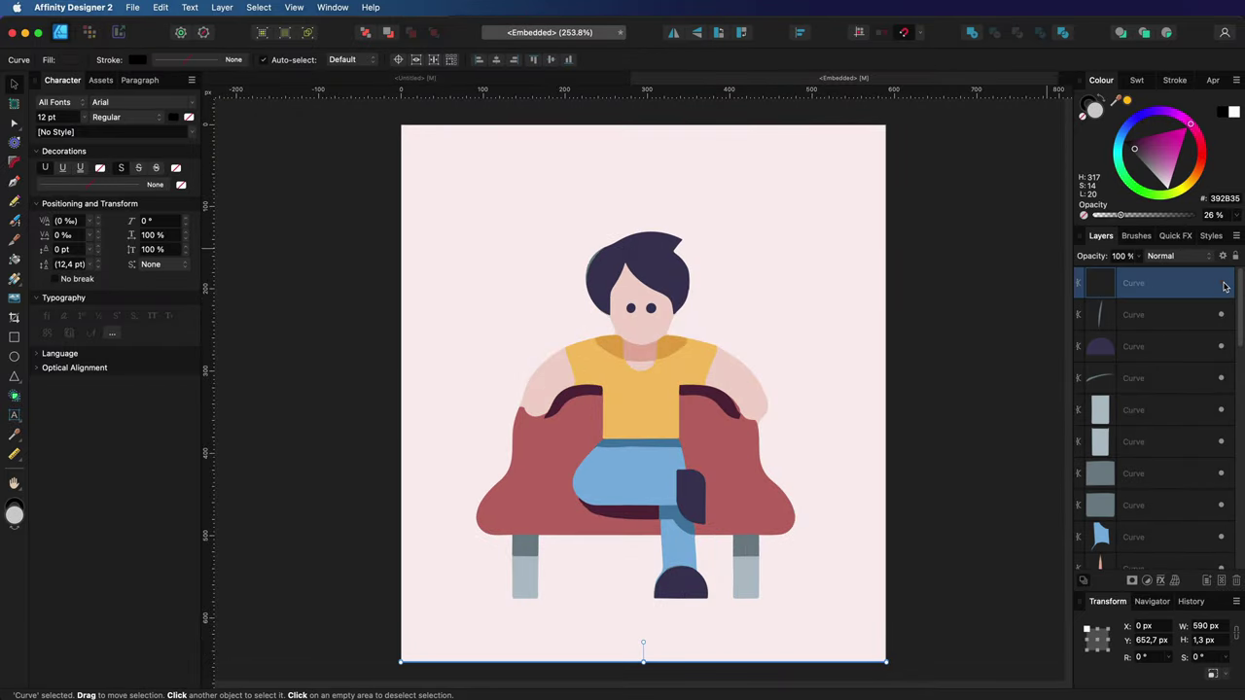
{"action": "left_click", "coordinate": [1222, 348]}
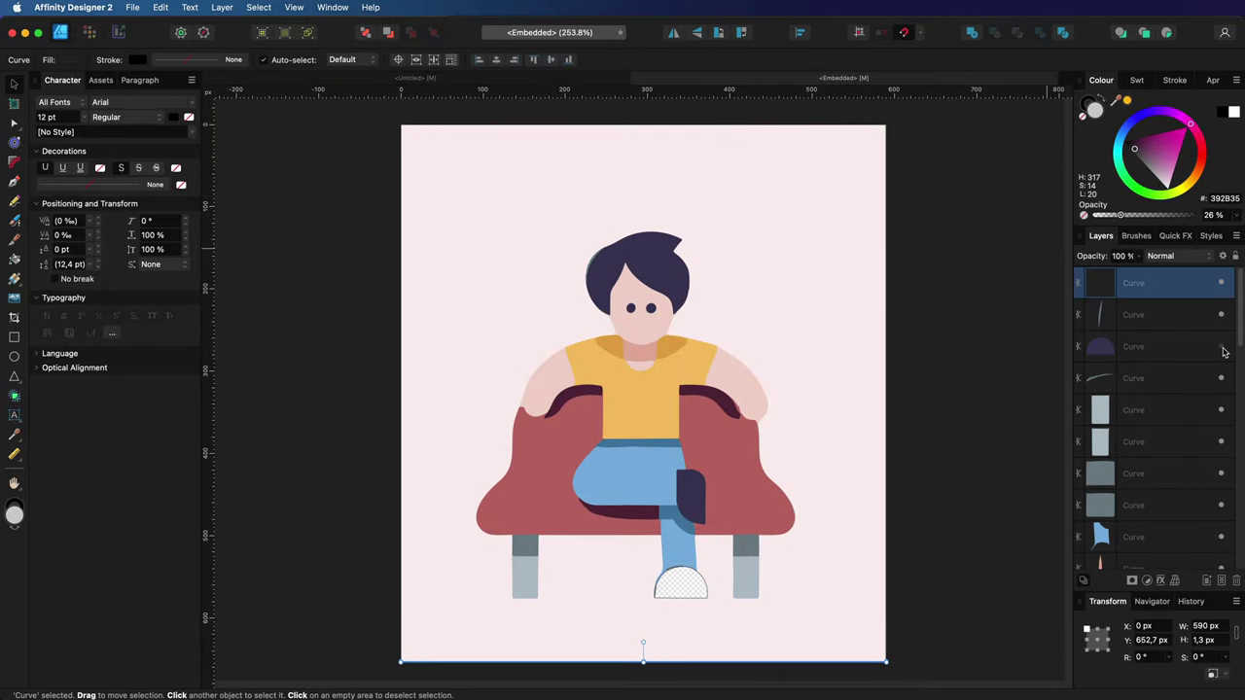
{"action": "left_click", "coordinate": [1222, 347]}
{"action": "scroll", "coordinate": [1224, 352], "scroll_direction": "down", "scroll_amount": 5}
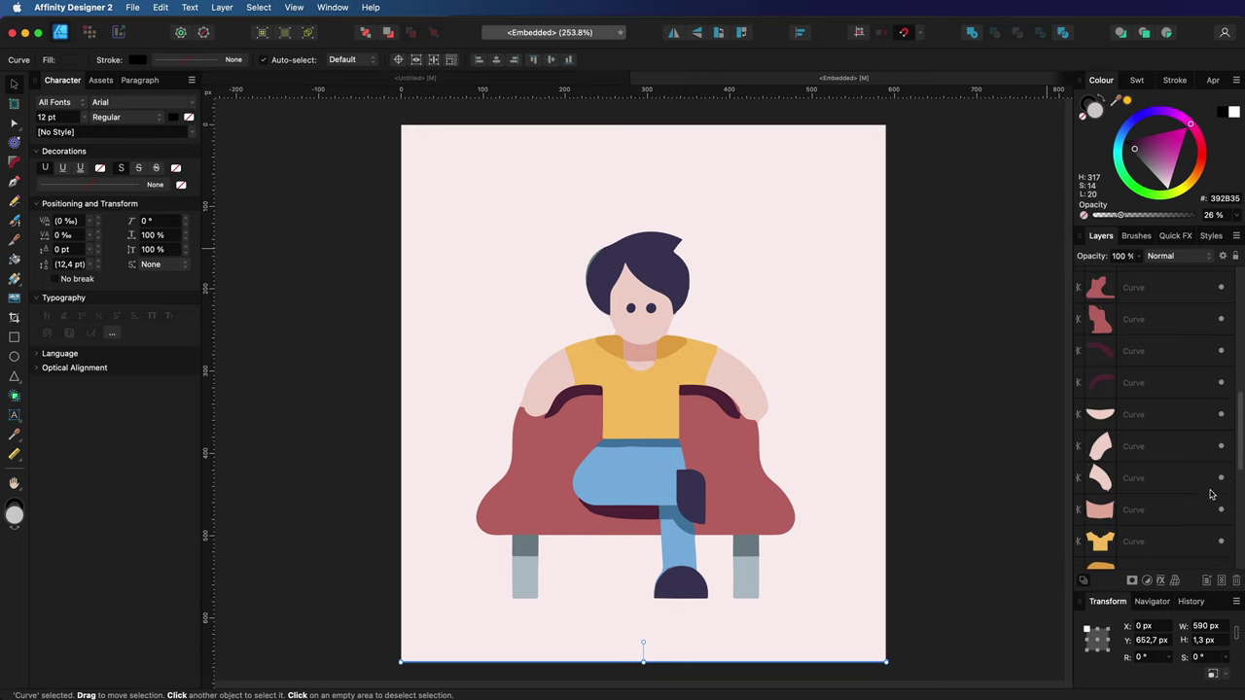
{"action": "left_click", "coordinate": [1222, 321]}
{"action": "left_click", "coordinate": [1222, 321]}
{"action": "left_click", "coordinate": [1222, 321]}
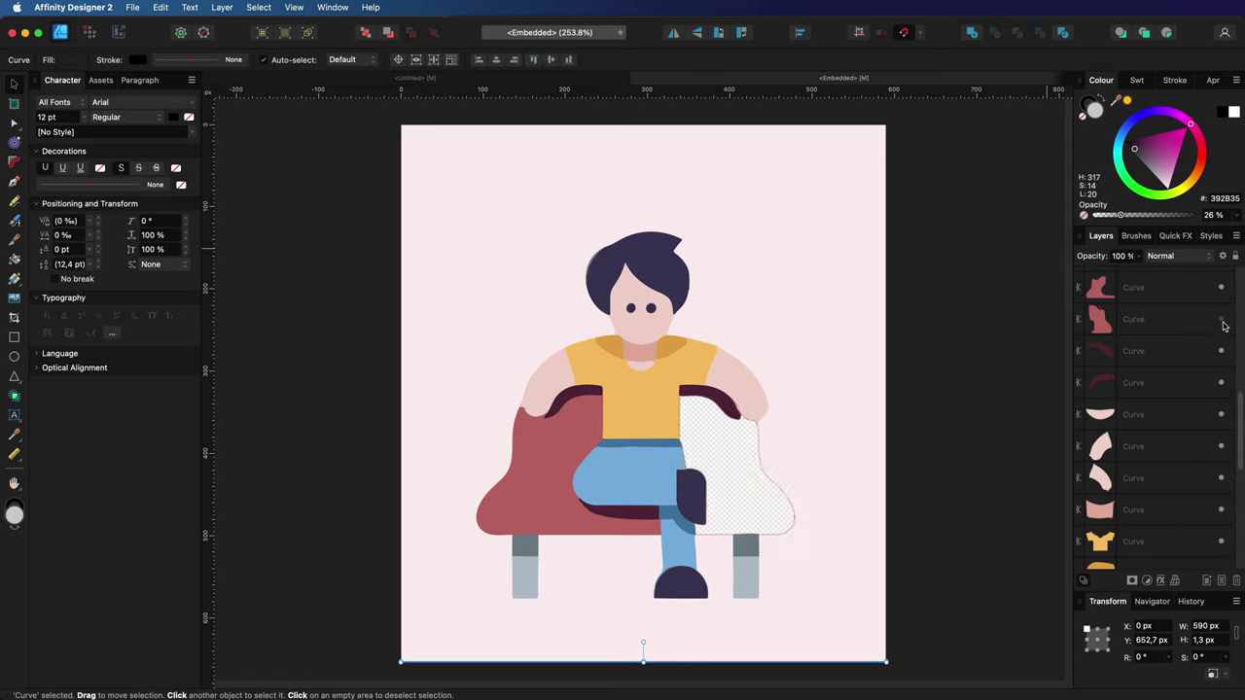
{"action": "left_click", "coordinate": [1222, 321]}
Step: Select the whole character group and toggle its visibility to check it
{"action": "scroll", "coordinate": [1174, 507], "scroll_direction": "down", "scroll_amount": 5}
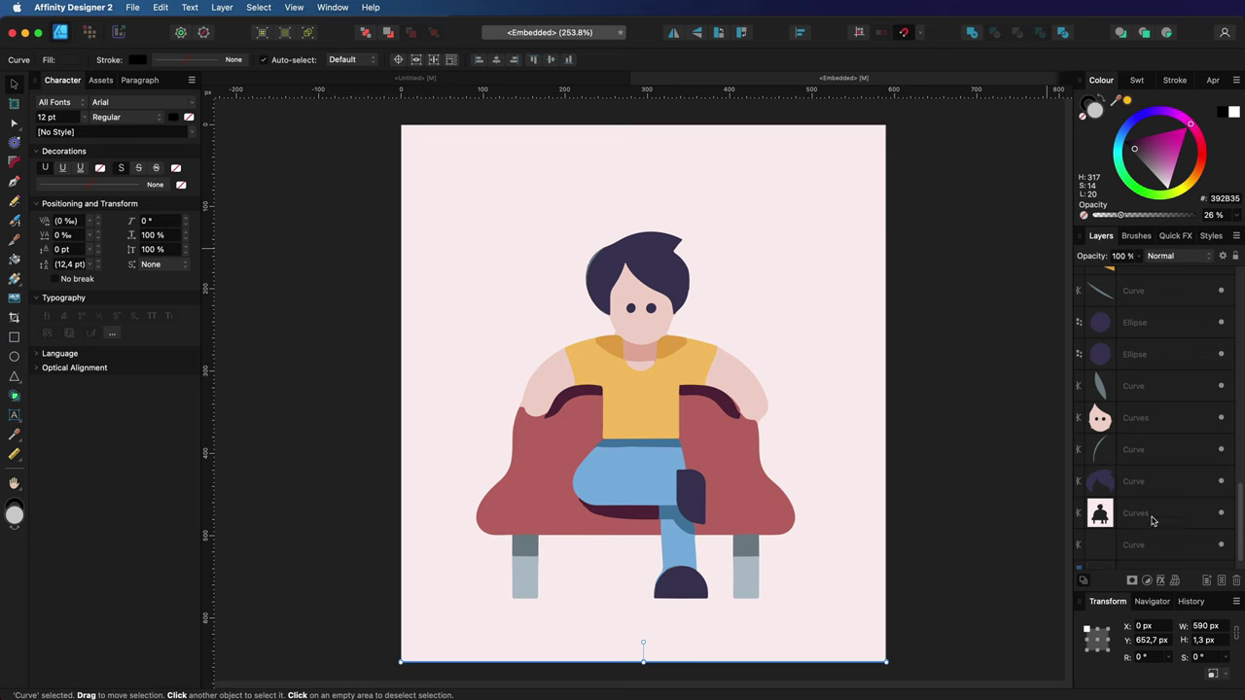
{"action": "left_click", "coordinate": [1191, 524]}
{"action": "left_click", "coordinate": [1222, 513]}
{"action": "left_click", "coordinate": [1222, 513]}
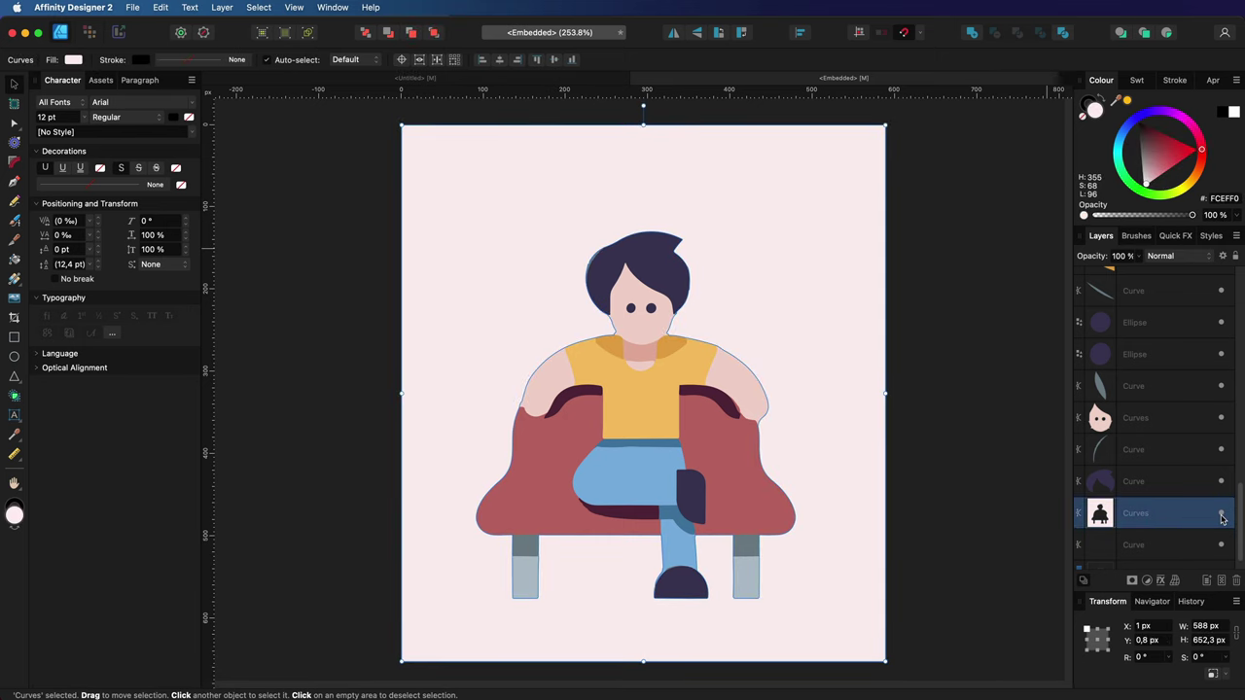
{"action": "left_click", "coordinate": [1222, 516]}
{"action": "left_click", "coordinate": [1222, 515]}
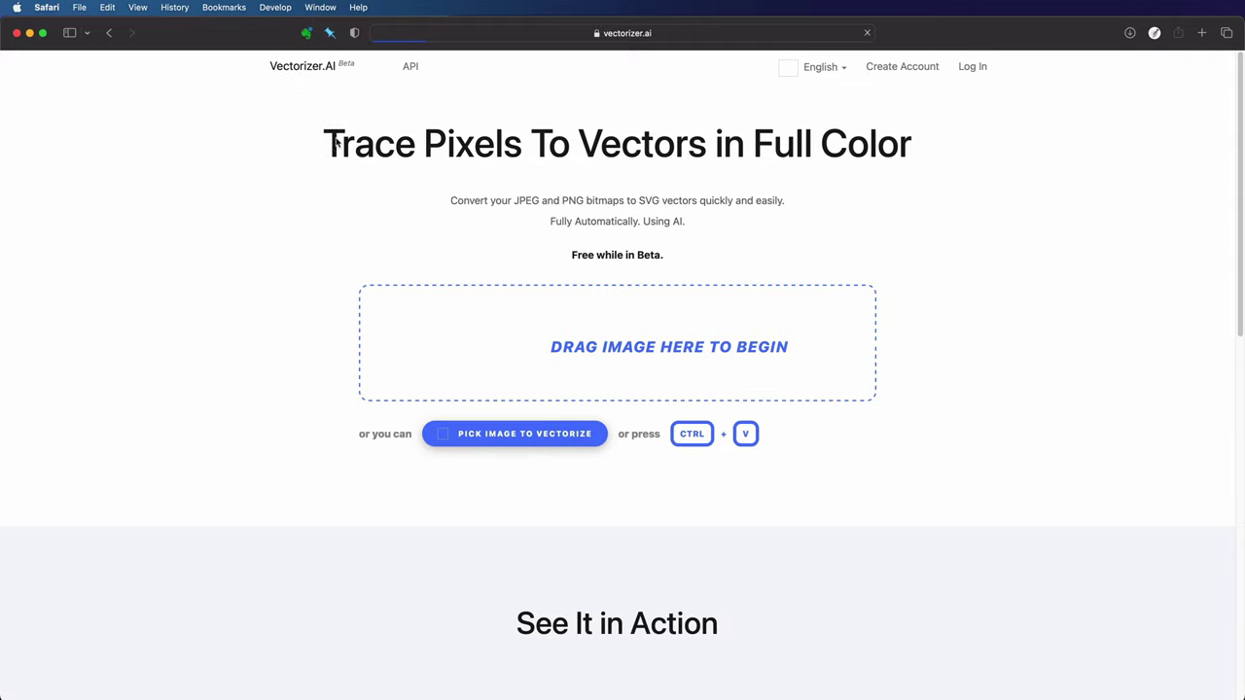
Step: Scroll to the FAQ and highlight the sentences about free web use and charging API customers
{"action": "scroll", "coordinate": [453, 347], "scroll_direction": "down", "scroll_amount": 20}
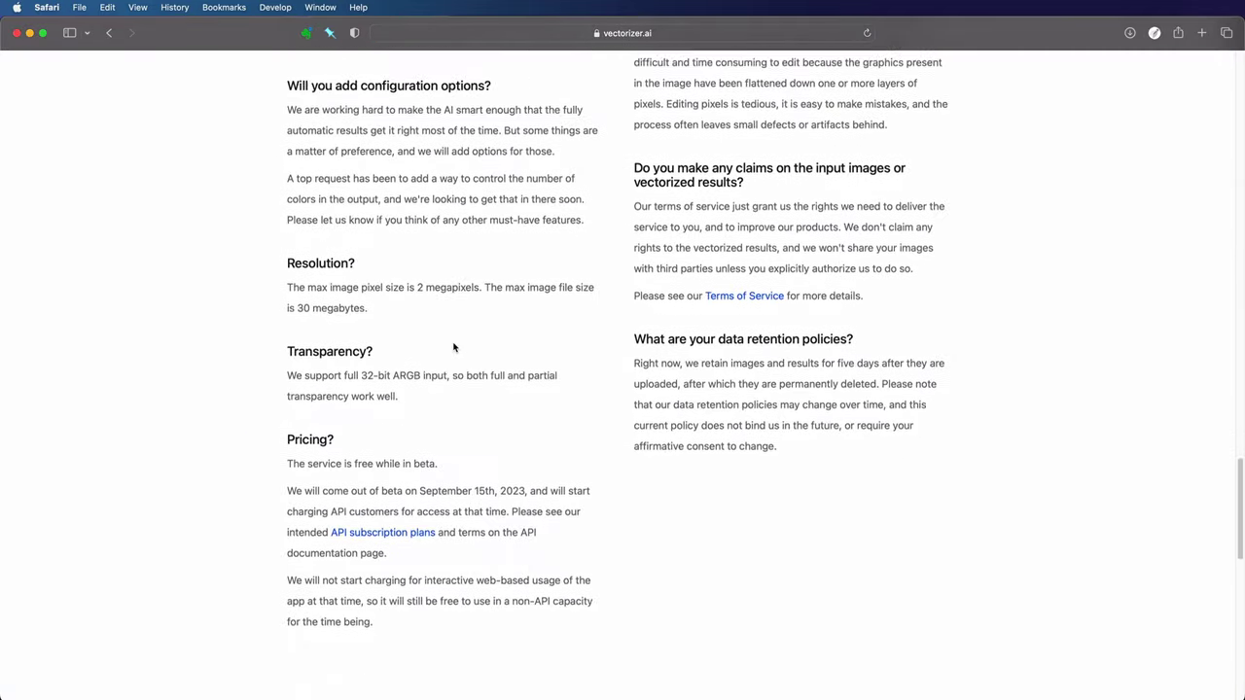
{"action": "left_click_drag", "start_coordinate": [288, 429], "coordinate": [377, 415]}
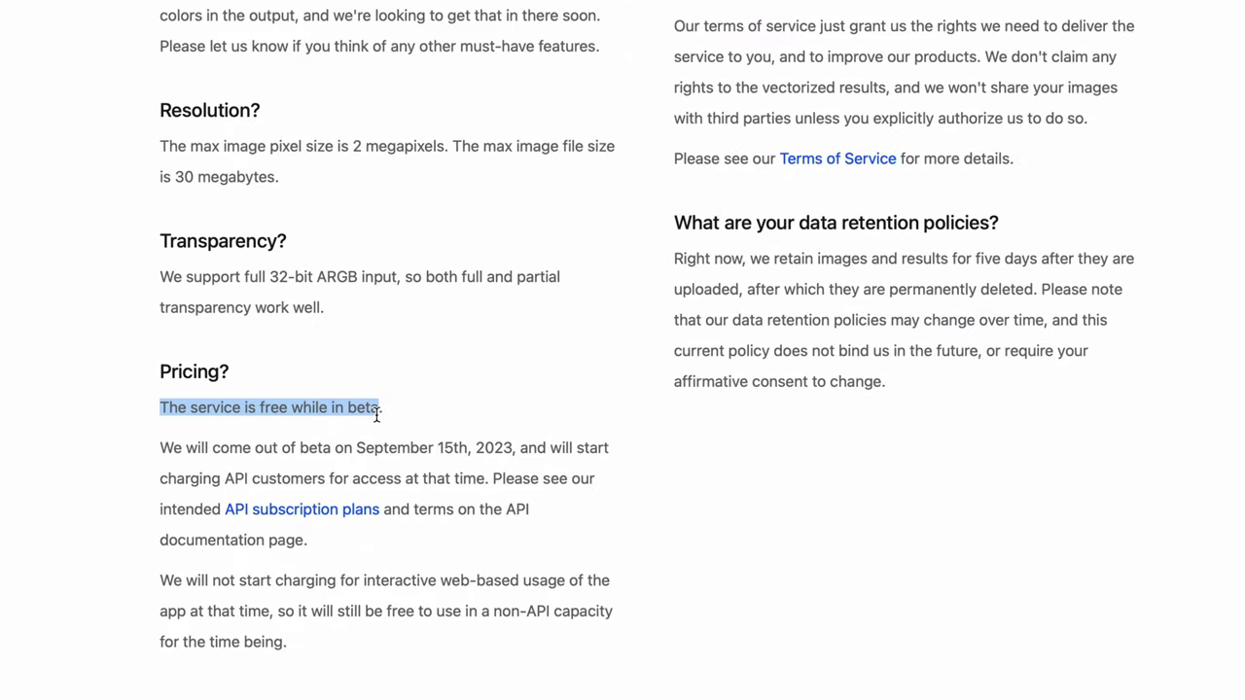
{"action": "left_click", "coordinate": [384, 477]}
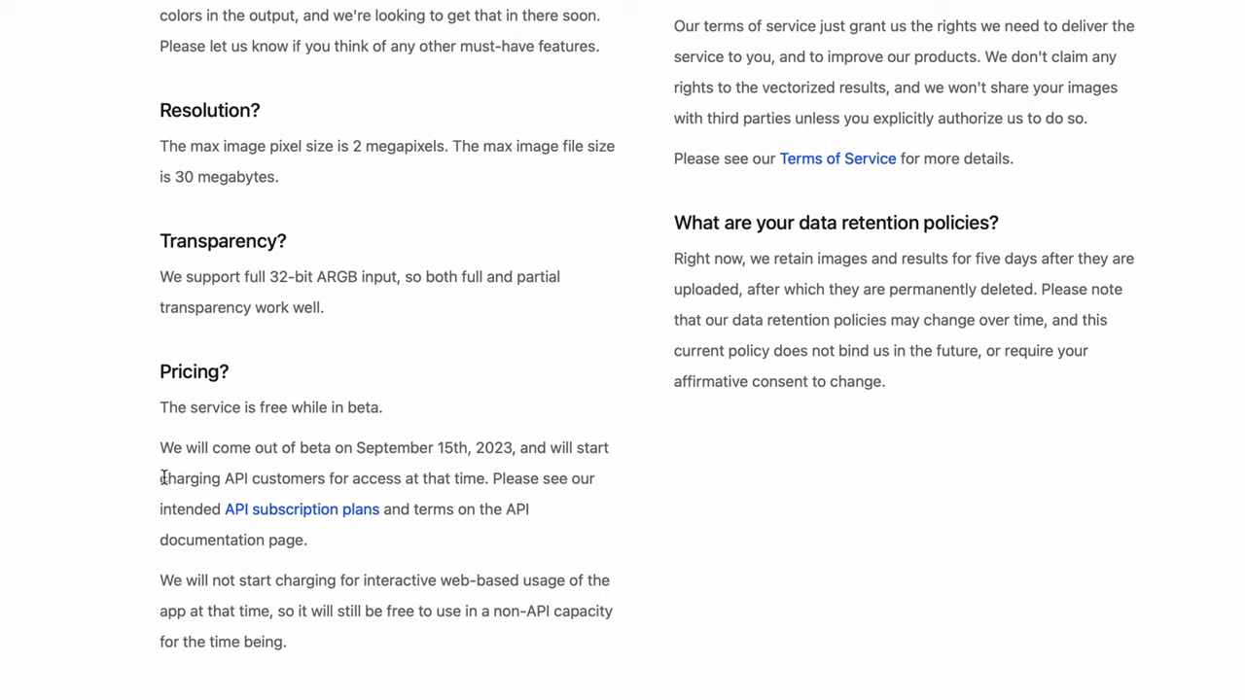
{"action": "left_click_drag", "start_coordinate": [163, 476], "coordinate": [331, 483]}
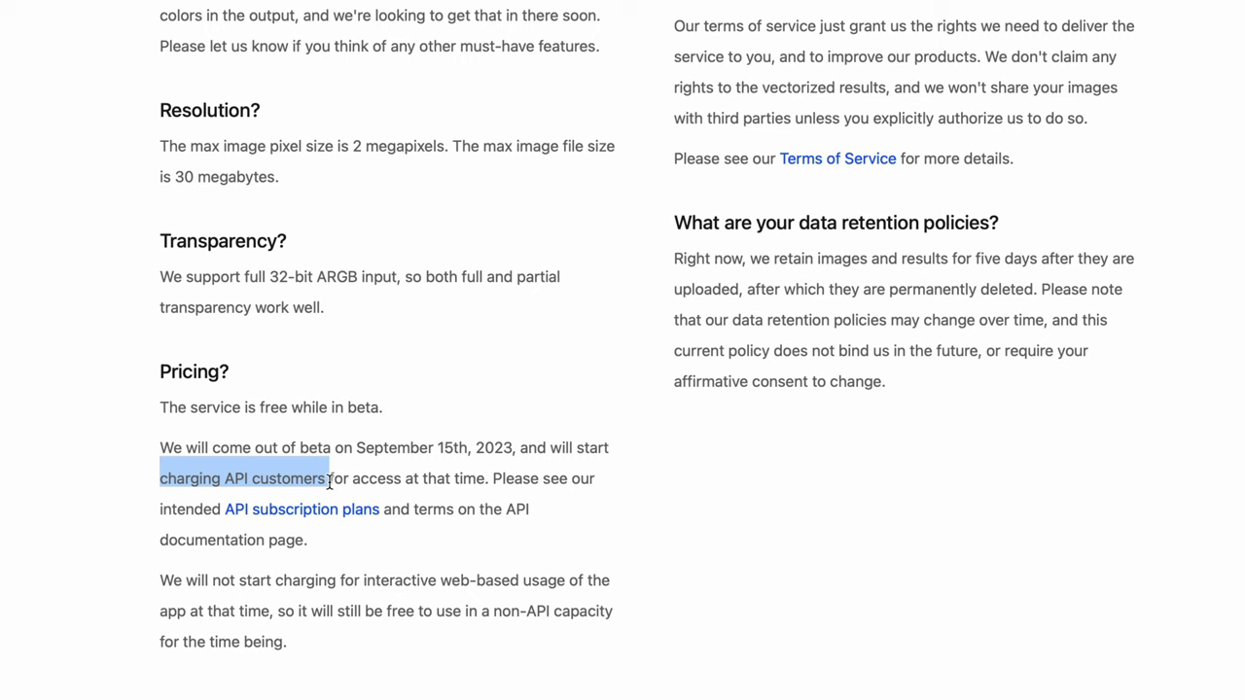
{"action": "left_click_drag", "start_coordinate": [164, 583], "coordinate": [512, 639]}
{"action": "left_click", "coordinate": [551, 634]}
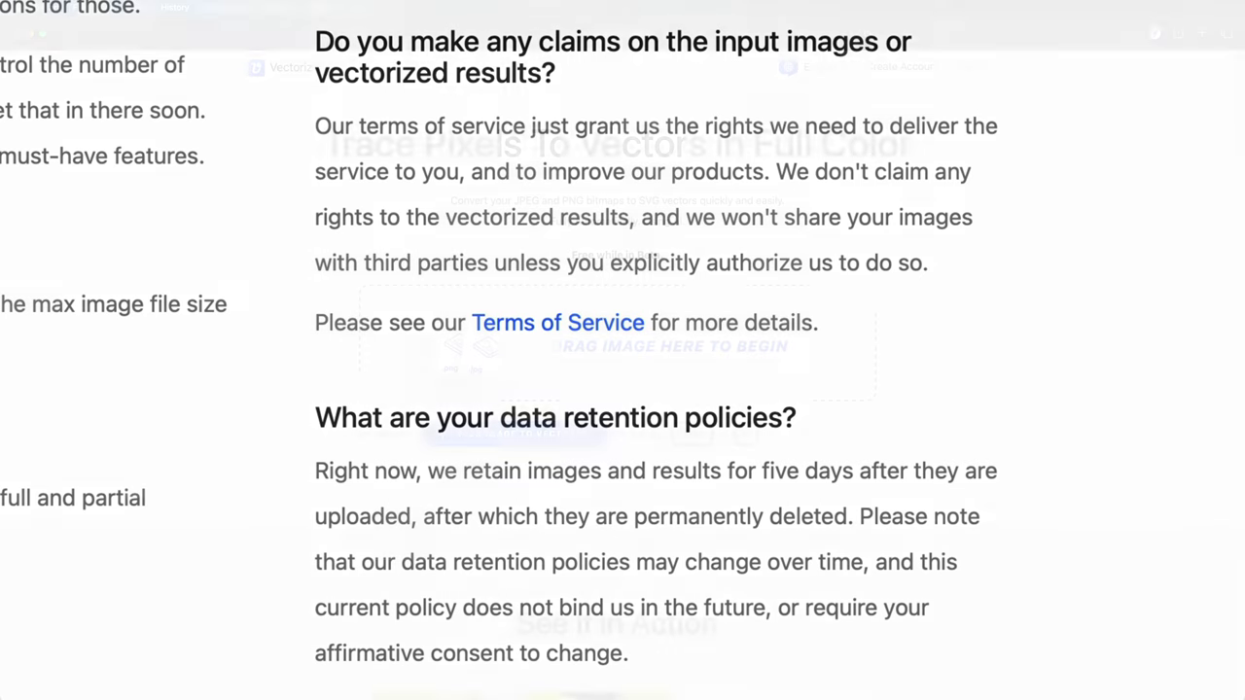
Step: Drop the pop-art WOW image SCR-20230829-g3w.jpeg onto vectorizer.ai and zoom the comparison panes
{"action": "left_click_drag", "start_coordinate": [778, 399], "coordinate": [784, 389]}
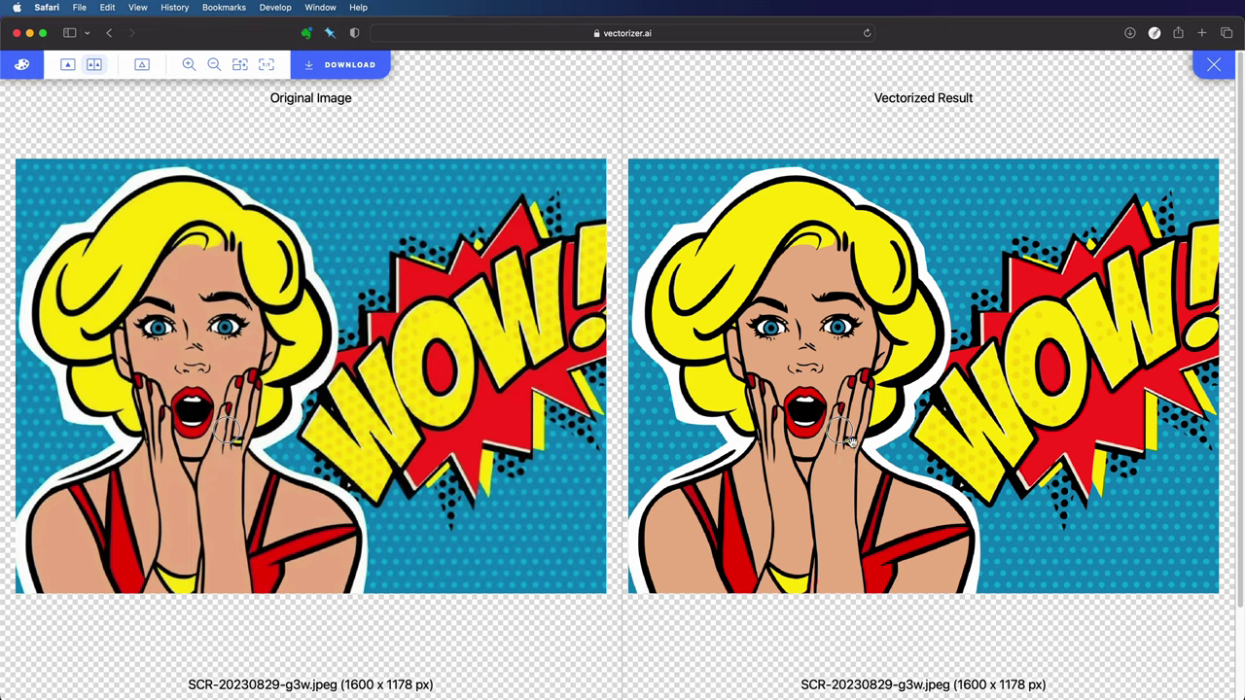
{"action": "scroll", "coordinate": [849, 442], "scroll_direction": "up", "scroll_amount": 5}
{"action": "scroll", "coordinate": [848, 438], "scroll_direction": "down", "scroll_amount": 4}
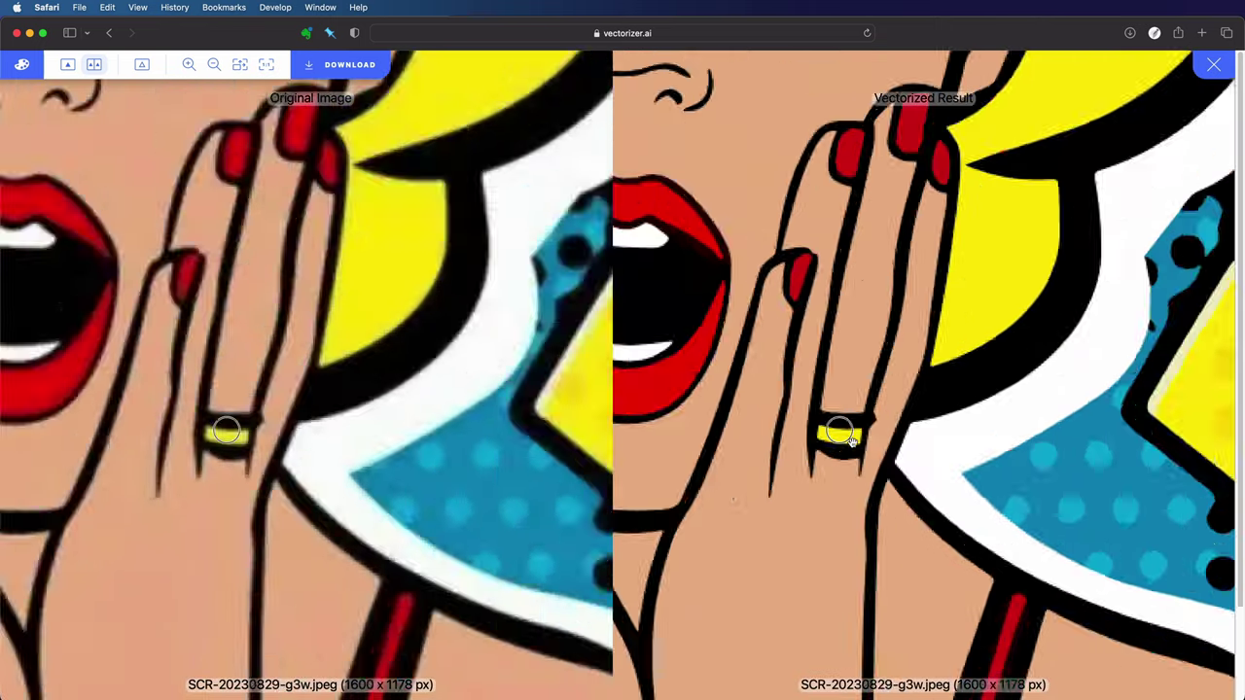
{"action": "scroll", "coordinate": [844, 440], "scroll_direction": "down", "scroll_amount": 3}
{"action": "scroll", "coordinate": [779, 503], "scroll_direction": "up", "scroll_amount": 2}
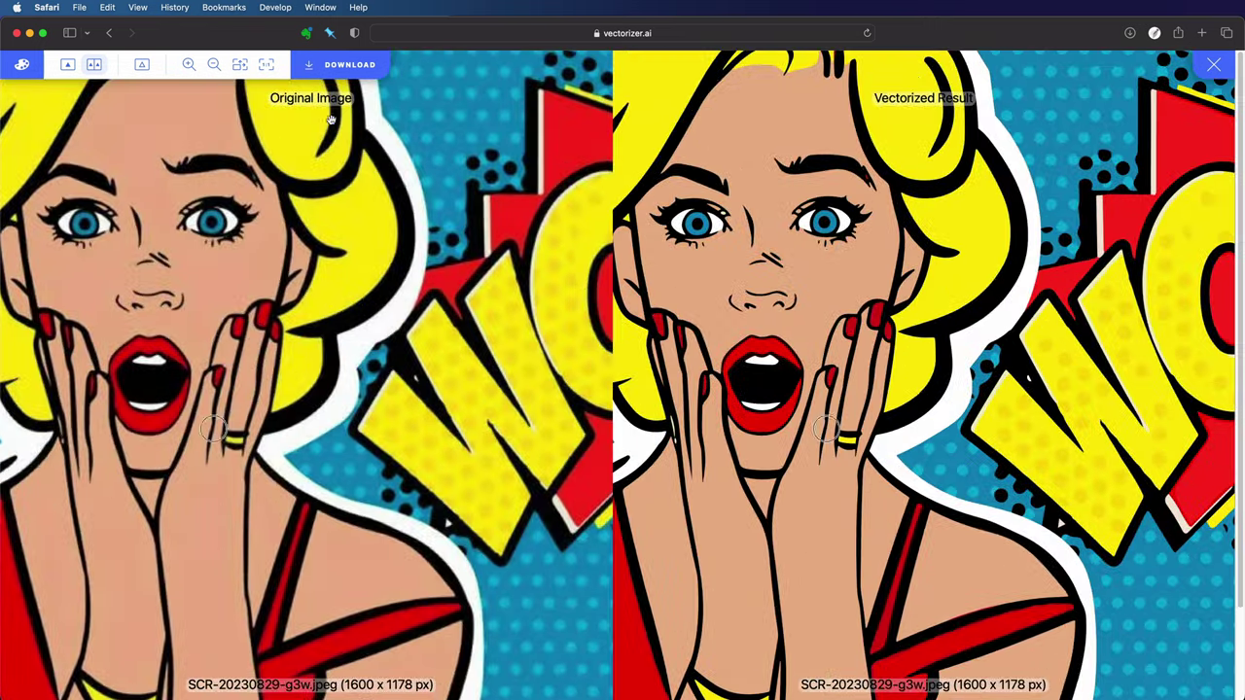
Step: Preview the trace with 2, 3, 4, 5 and 7 colour palettes, then close the Palette dialog
{"action": "left_click", "coordinate": [22, 65]}
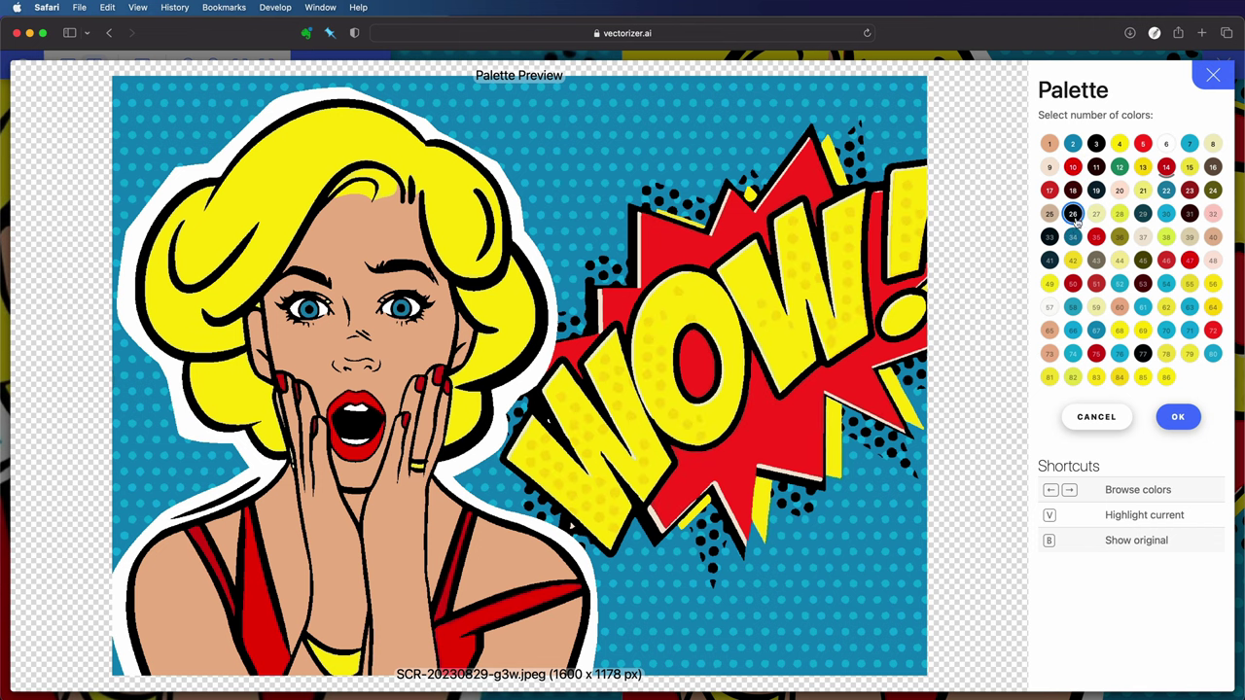
{"action": "left_click", "coordinate": [1073, 144]}
{"action": "left_click", "coordinate": [1097, 144]}
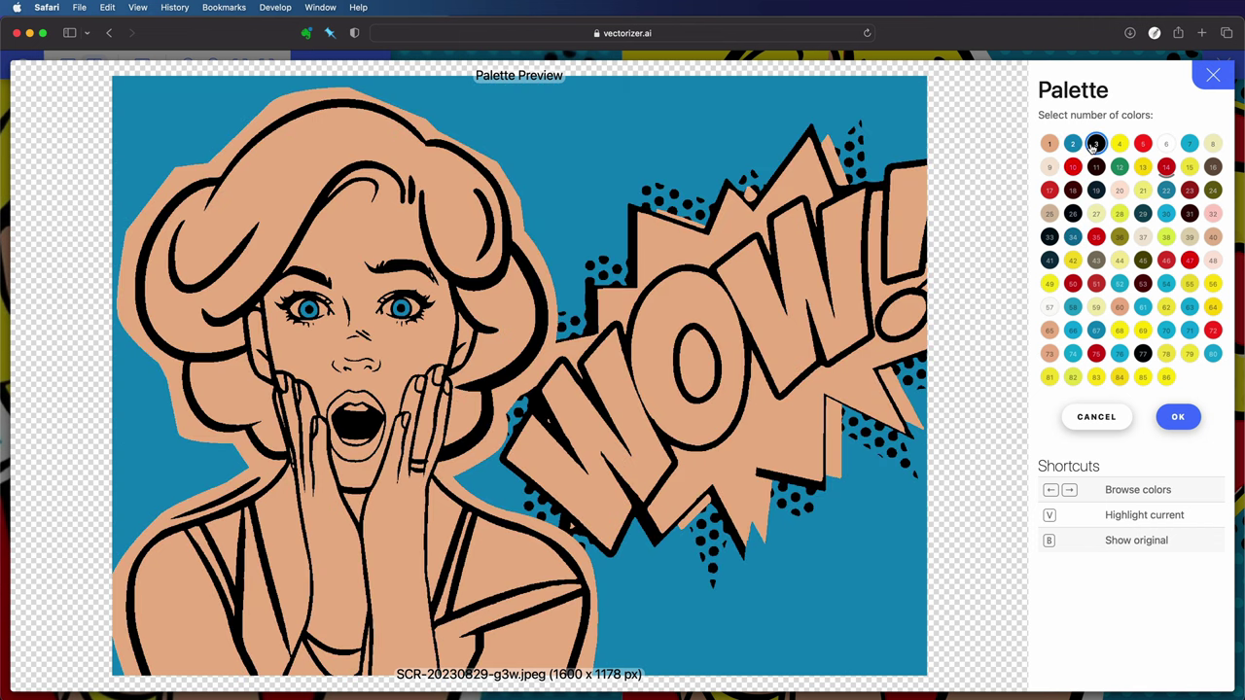
{"action": "left_click", "coordinate": [1120, 144]}
{"action": "left_click", "coordinate": [1143, 144]}
{"action": "left_click", "coordinate": [1190, 144]}
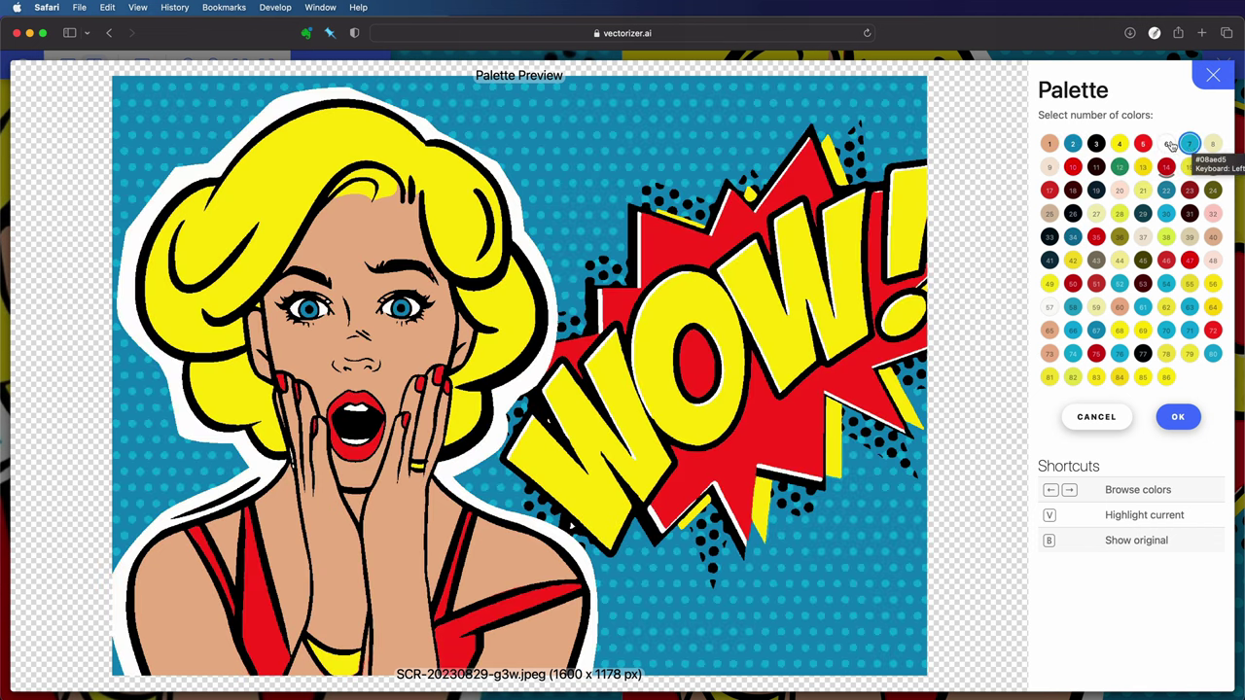
{"action": "left_click", "coordinate": [1073, 144]}
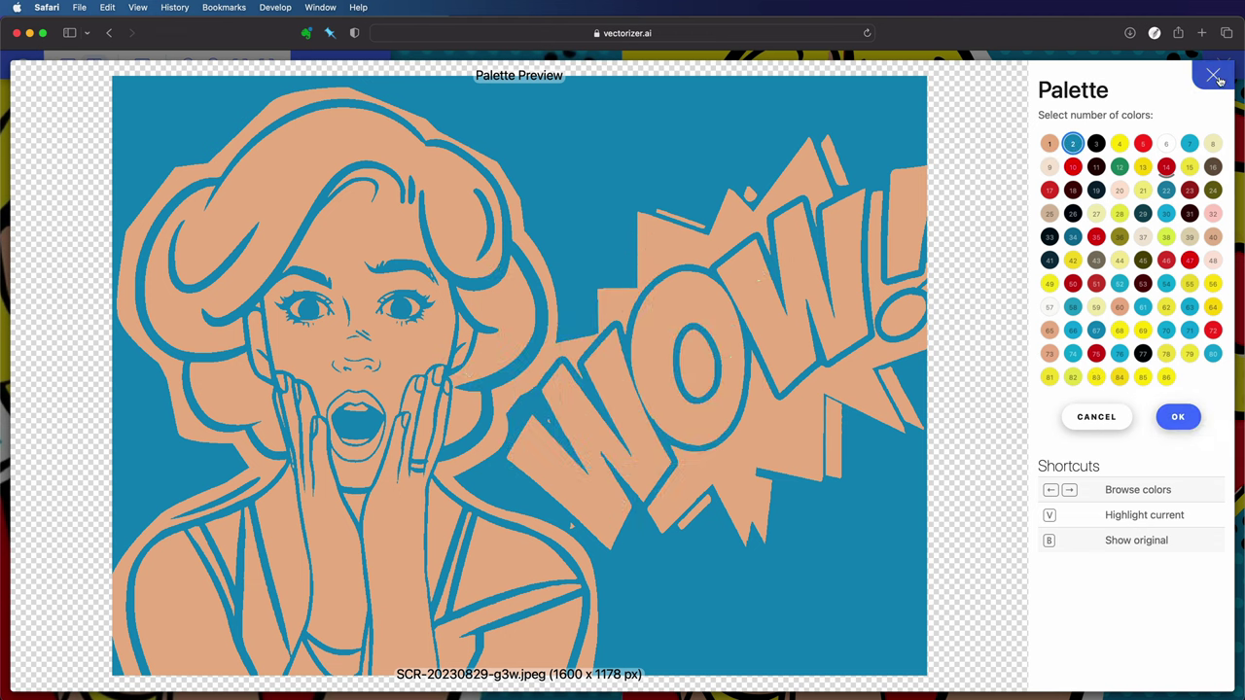
{"action": "left_click", "coordinate": [1180, 416]}
{"action": "scroll", "coordinate": [980, 467], "scroll_direction": "up", "scroll_amount": 3}
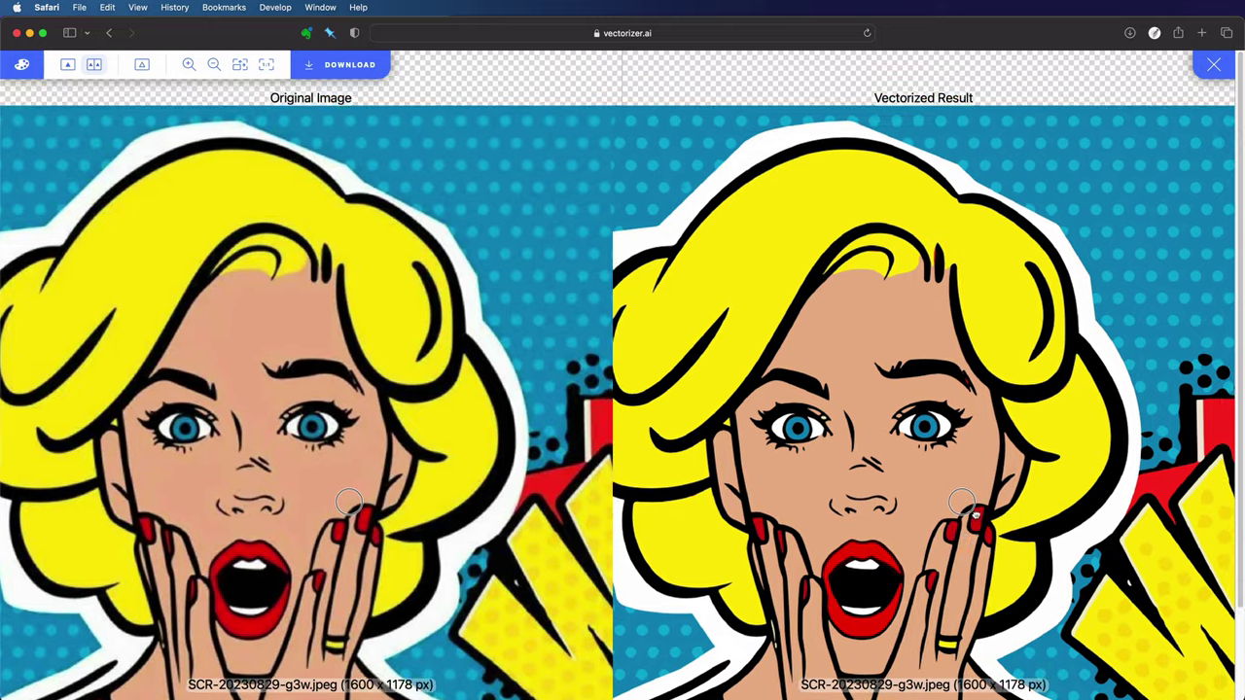